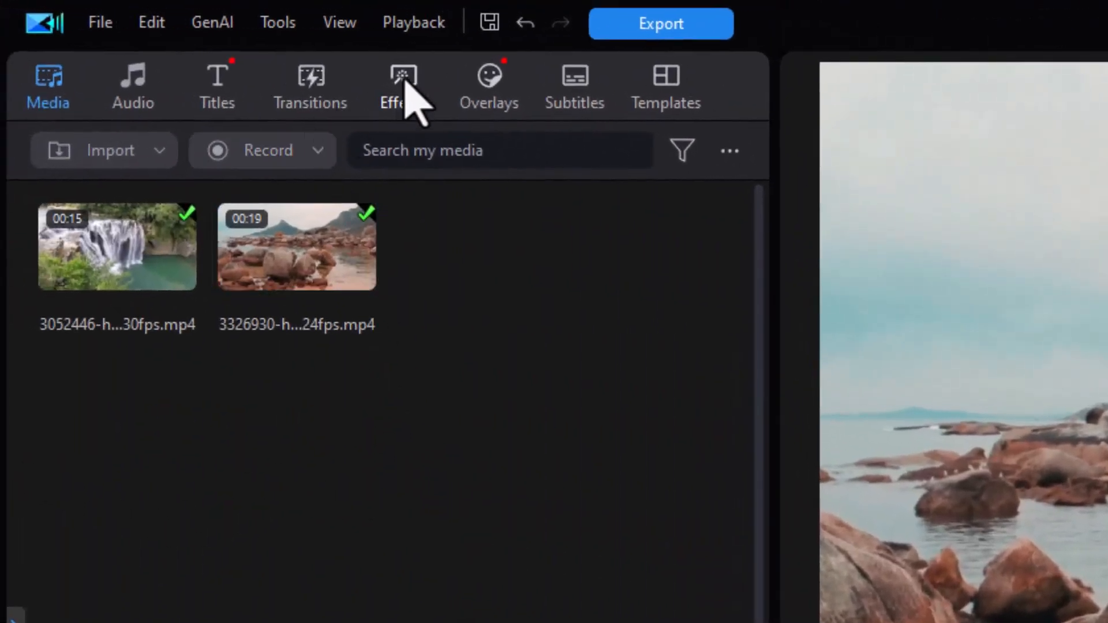
# Display the Texture category of the video effects library and collapse the category list to enlarge the thumbnail view
pyautogui.click(406, 83)
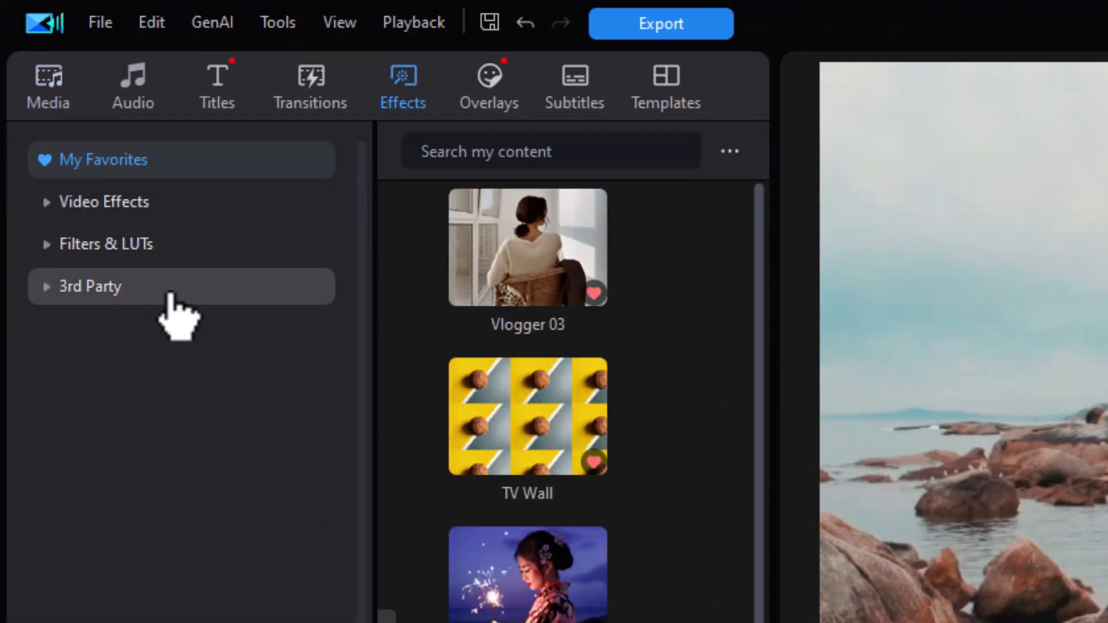
pyautogui.click(46, 204)
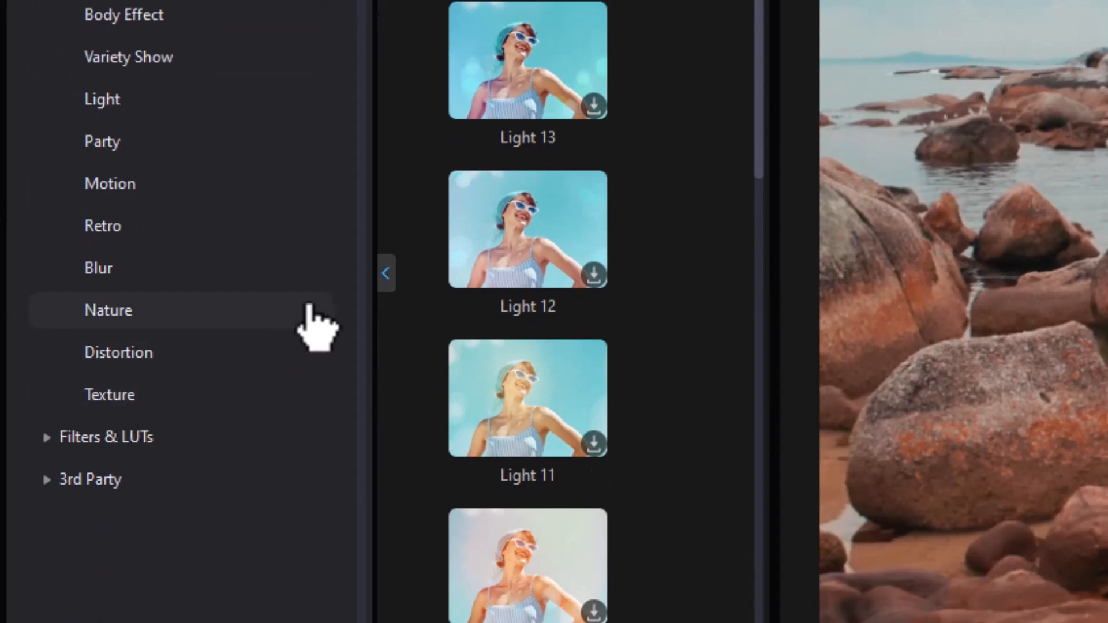
pyautogui.click(118, 404)
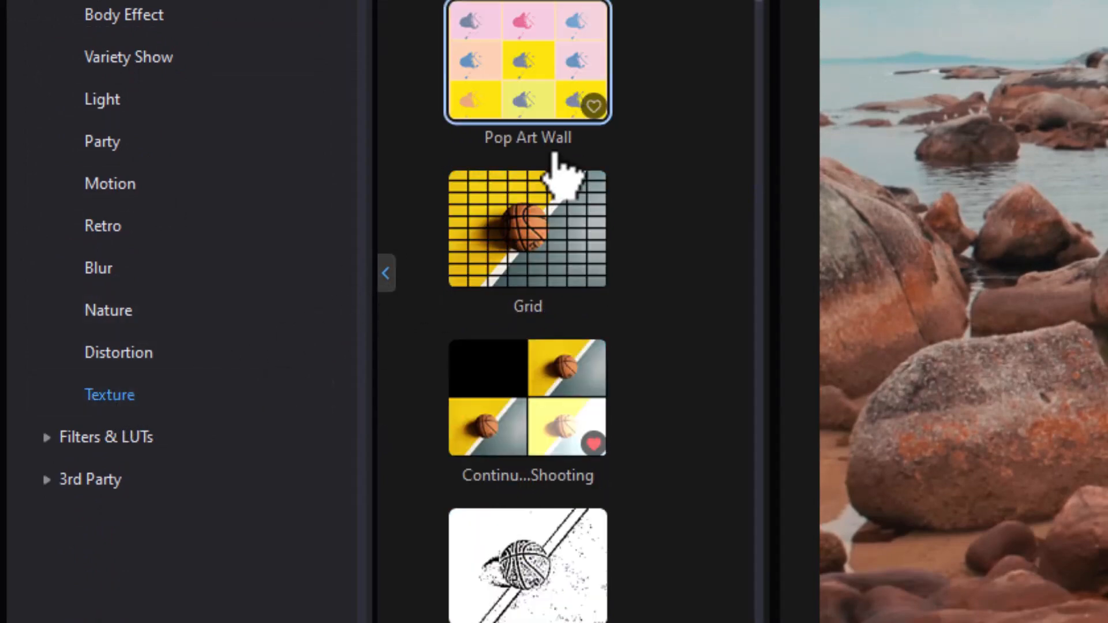
pyautogui.click(383, 271)
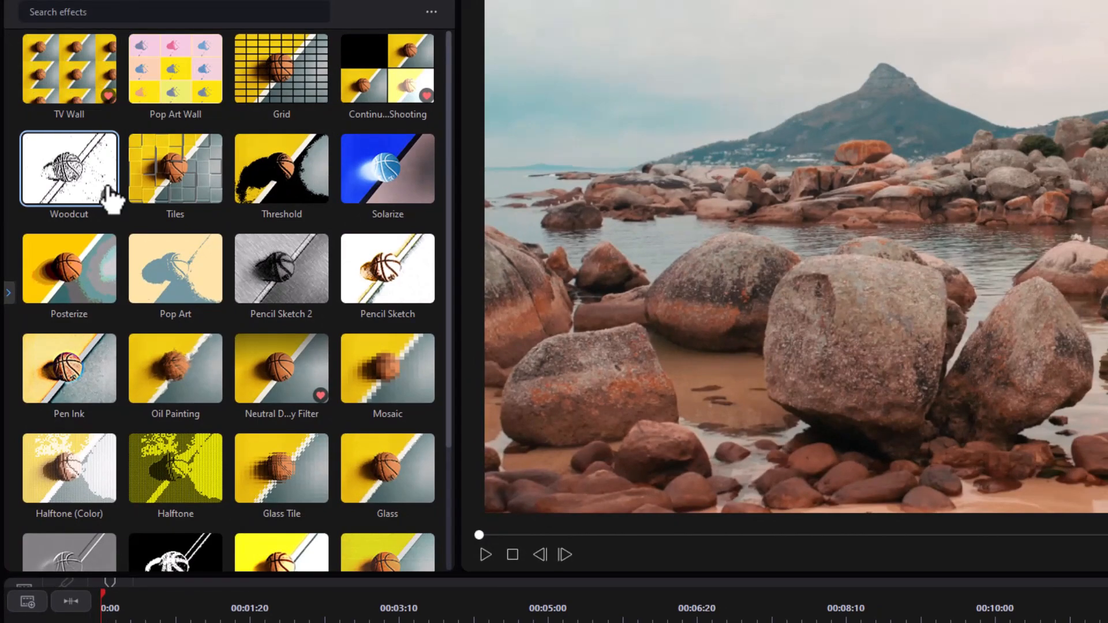
# Preview the Woodcut, Tiles, Solarize, Oil Painting, Edge, Broken Glass and Color Crayon texture effects one after another
pyautogui.click(77, 173)
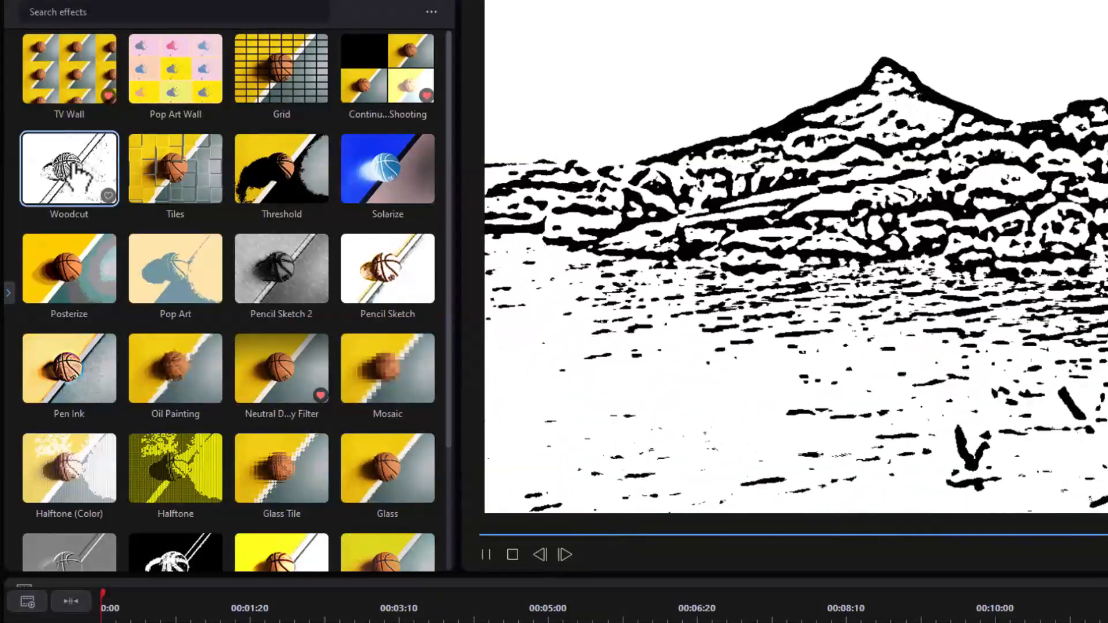
pyautogui.click(192, 184)
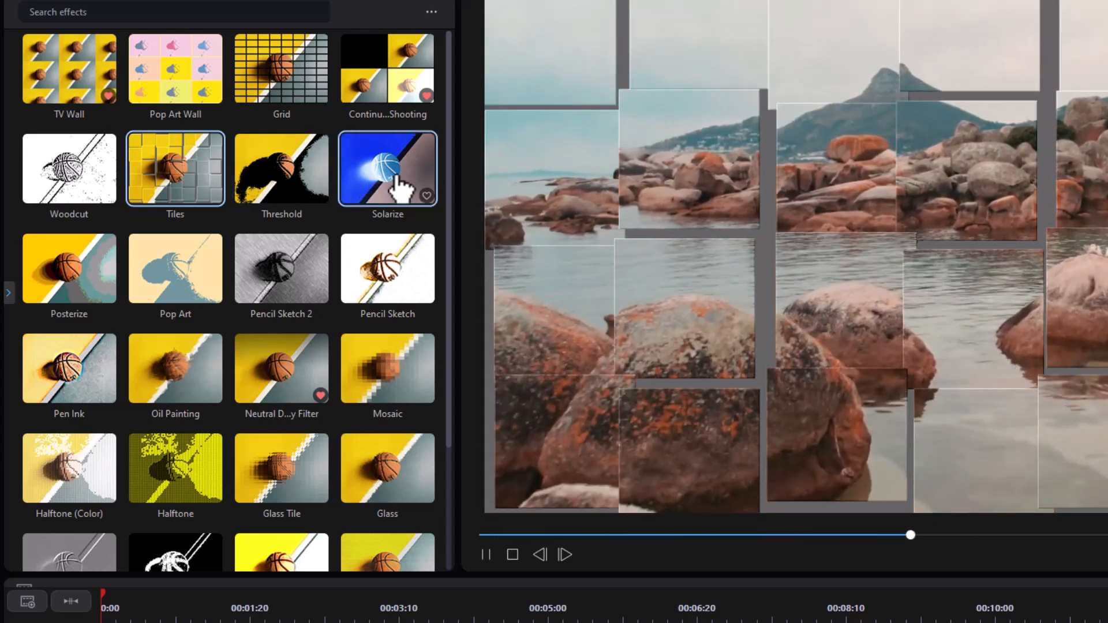
pyautogui.click(398, 186)
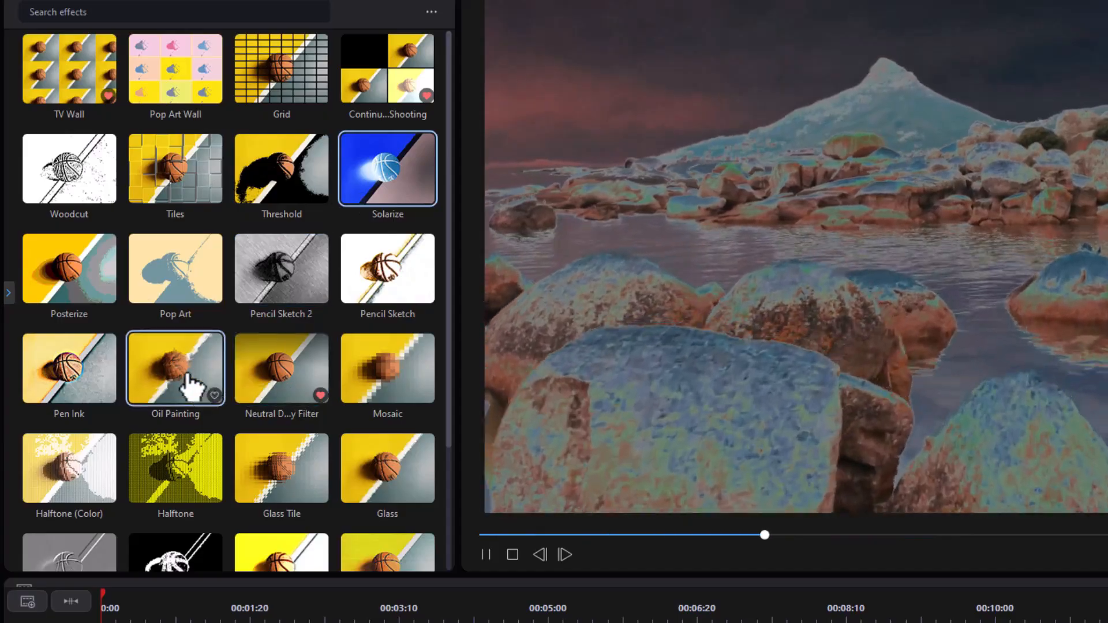
pyautogui.click(177, 368)
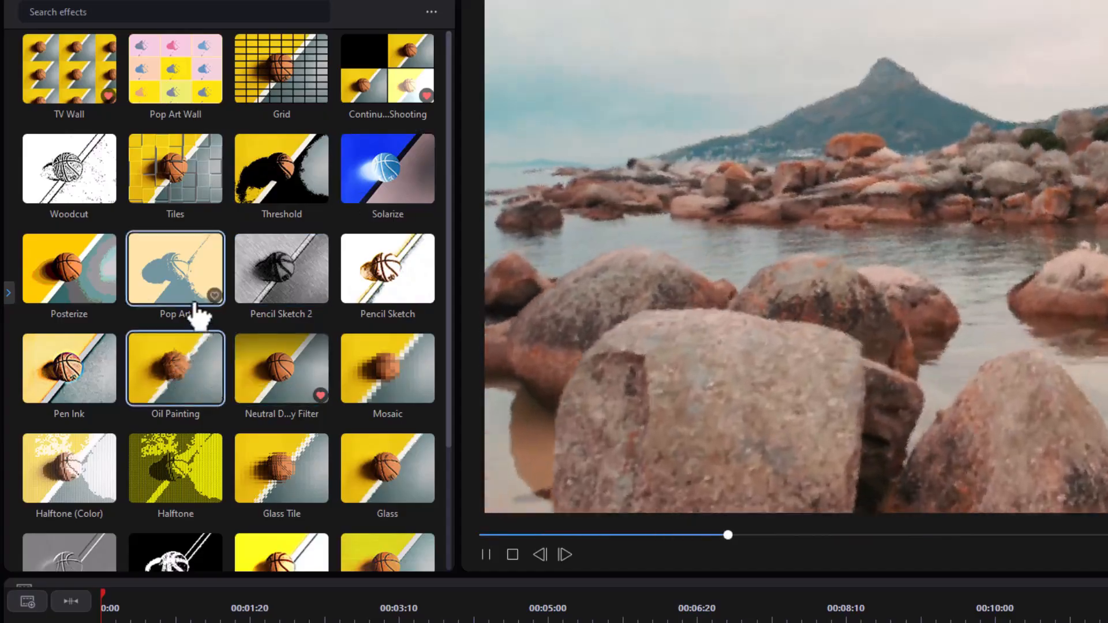
pyautogui.scroll(-3, 198, 309)
pyautogui.click(196, 430)
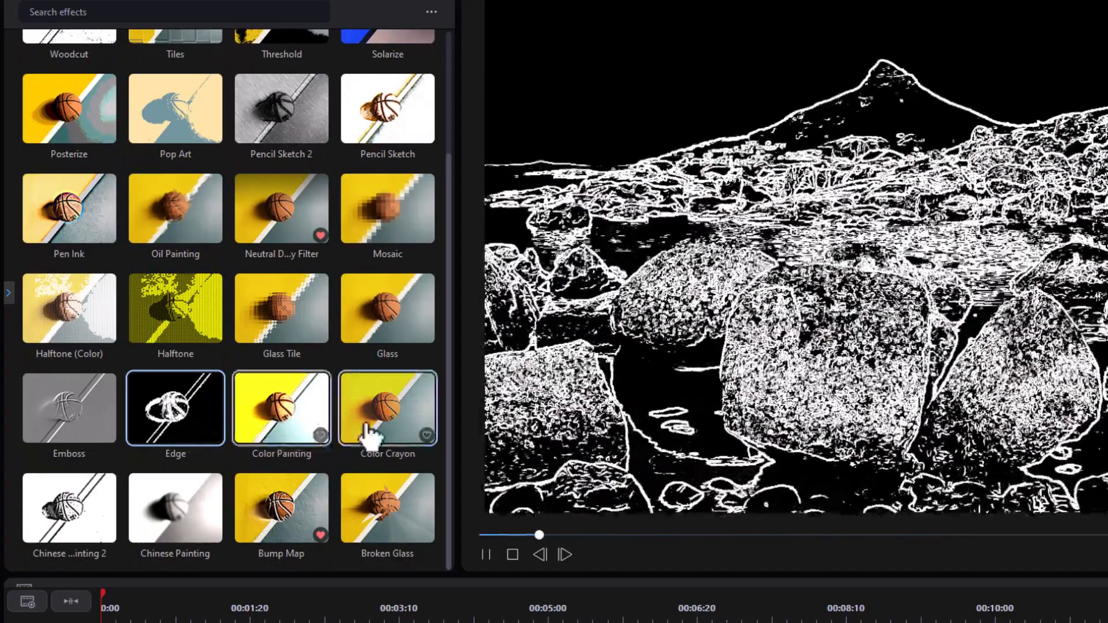
pyautogui.click(403, 507)
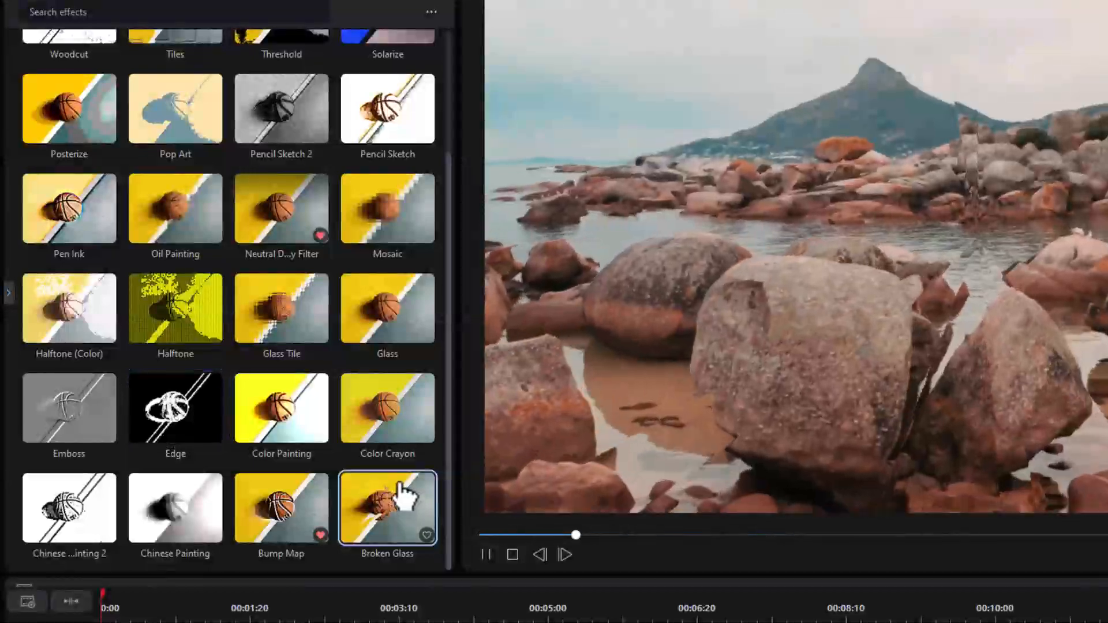
pyautogui.click(398, 405)
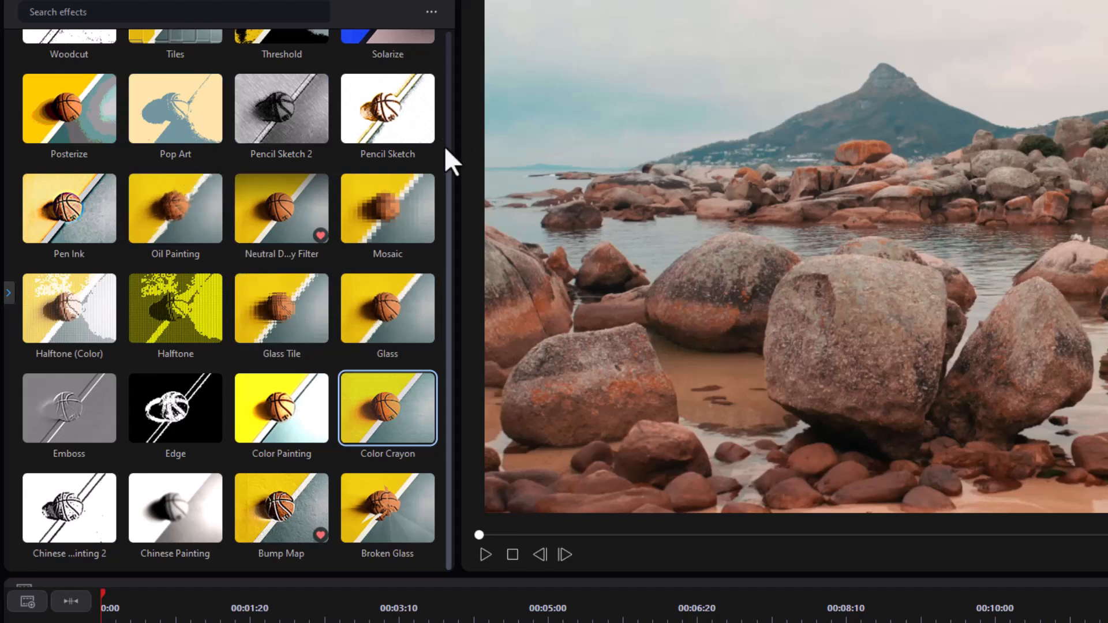
# Show the favorite effects in the effects library
pyautogui.click(7, 293)
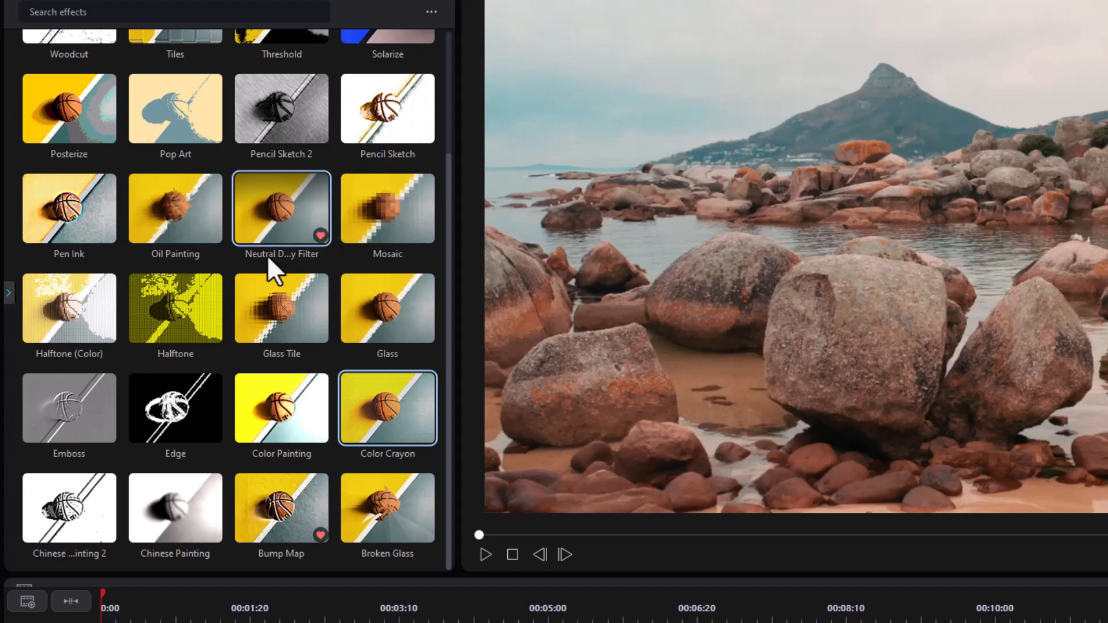
pyautogui.click(9, 292)
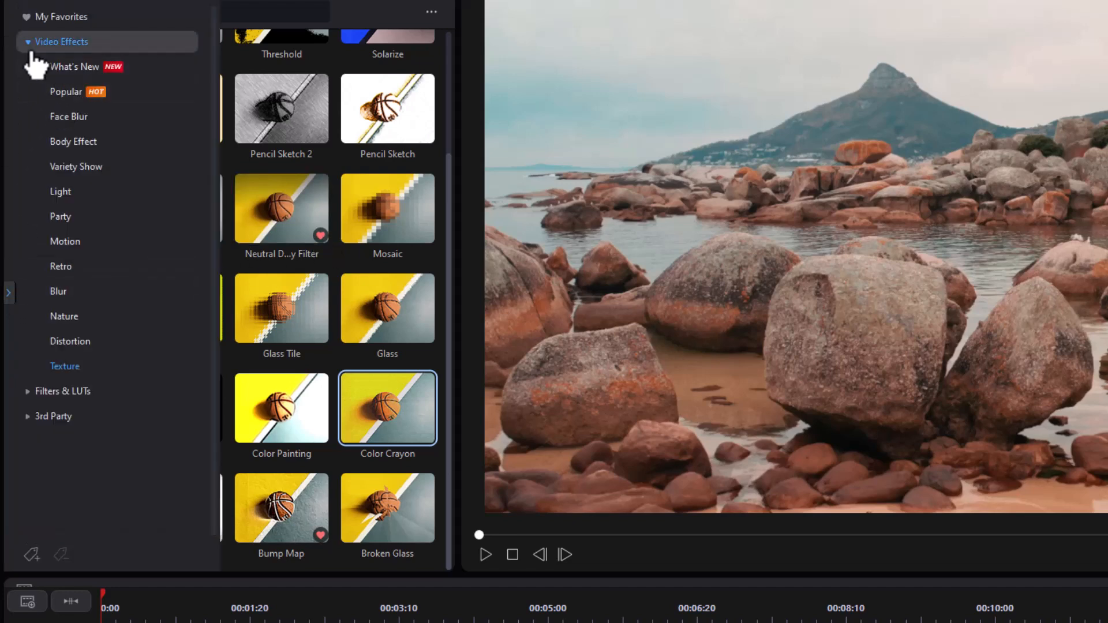
pyautogui.click(49, 16)
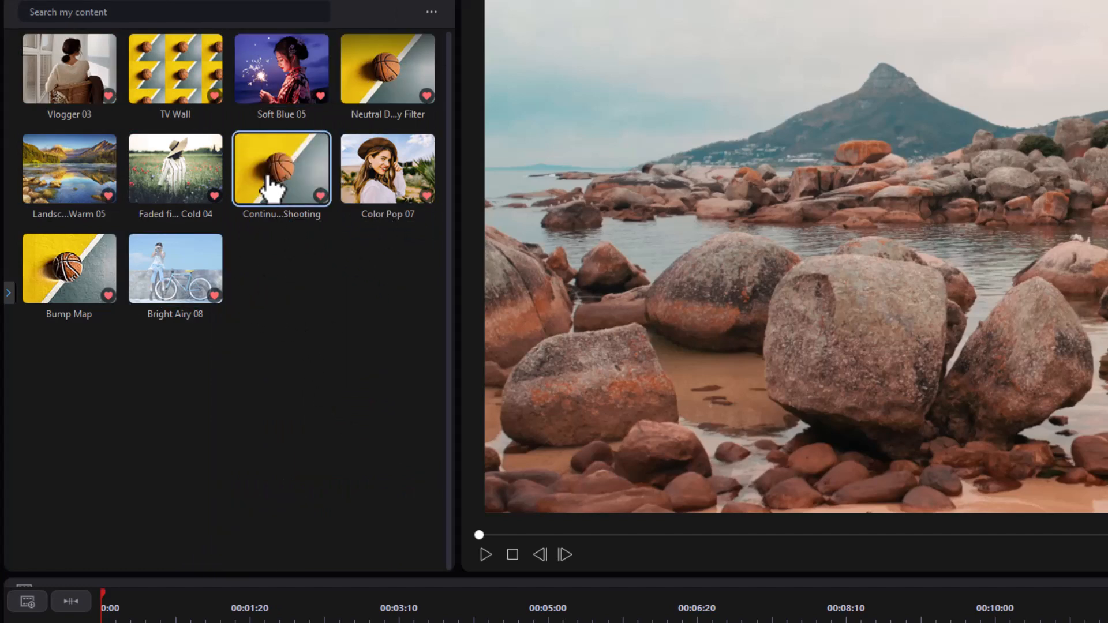
# Apply the Continuous Shooting effect to the rocky beach clip and play back the timeline
pyautogui.moveTo(285, 187); pyautogui.dragTo(158, 542)
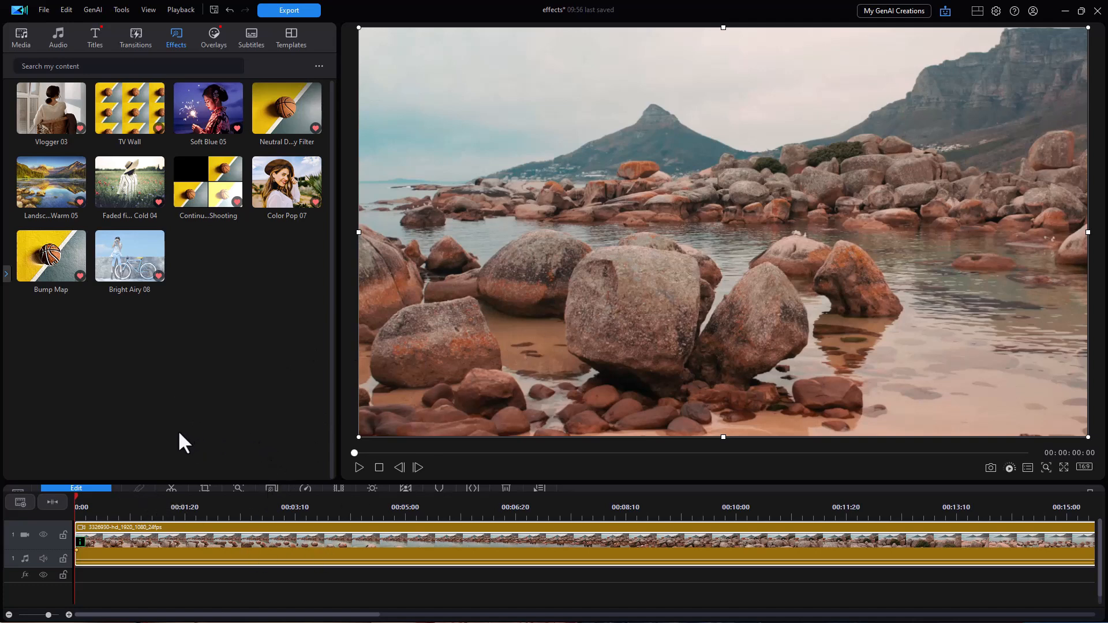
pyautogui.click(358, 465)
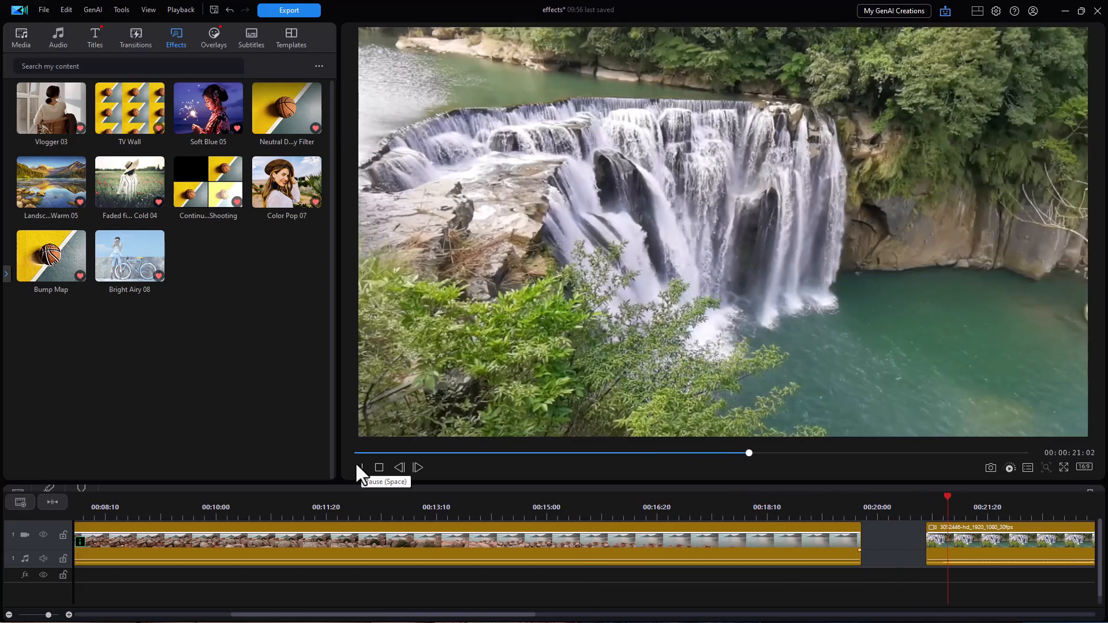
pyautogui.press('space')
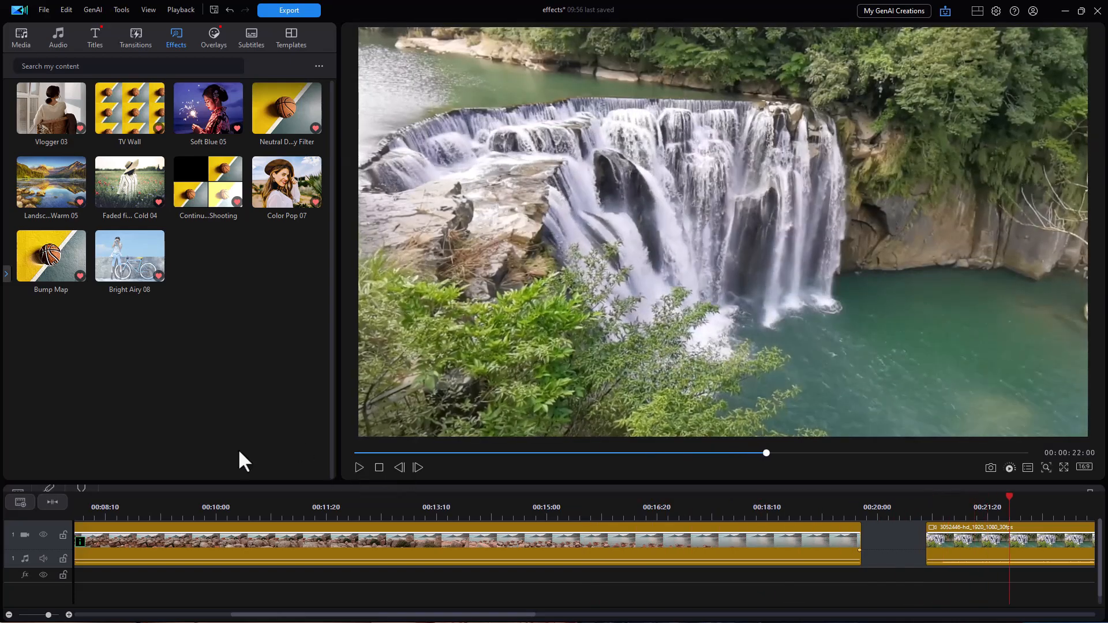
pyautogui.click(191, 507)
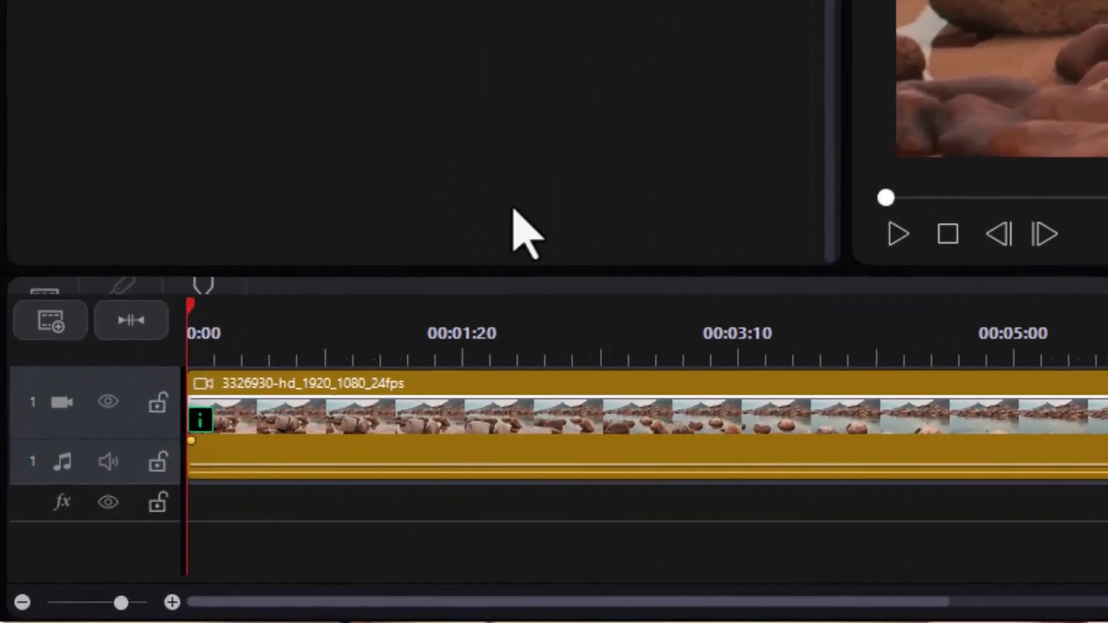
# Open the settings of the beach clip's Continuous Shooting effect and set Segment to 5
pyautogui.moveTo(200, 420)
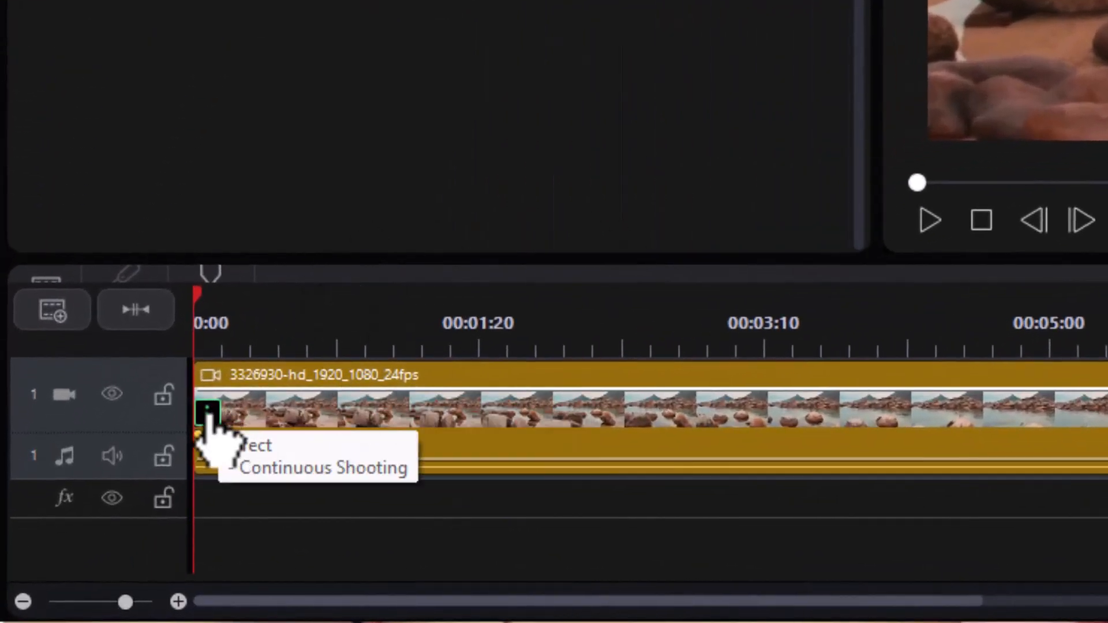
pyautogui.click(207, 411)
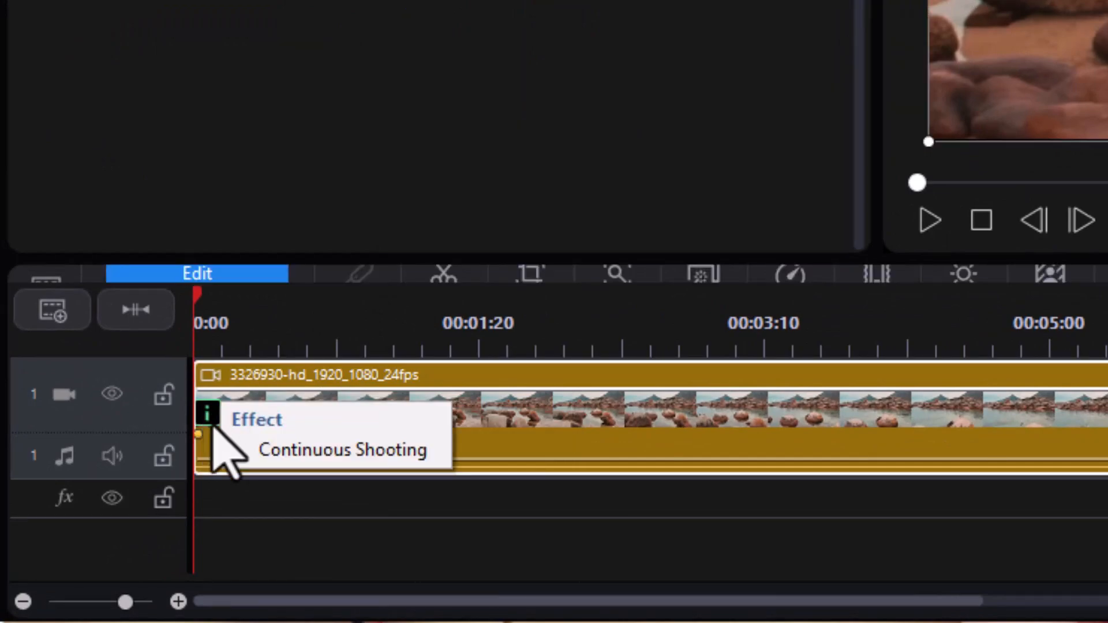
pyautogui.click(329, 452)
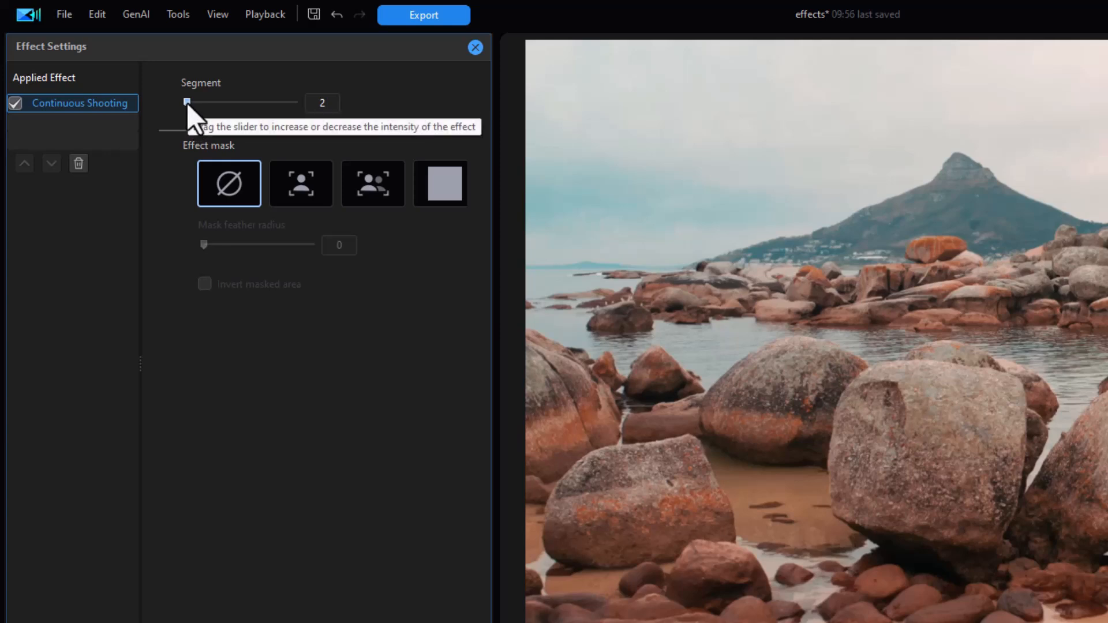
pyautogui.moveTo(190, 108); pyautogui.dragTo(301, 109)
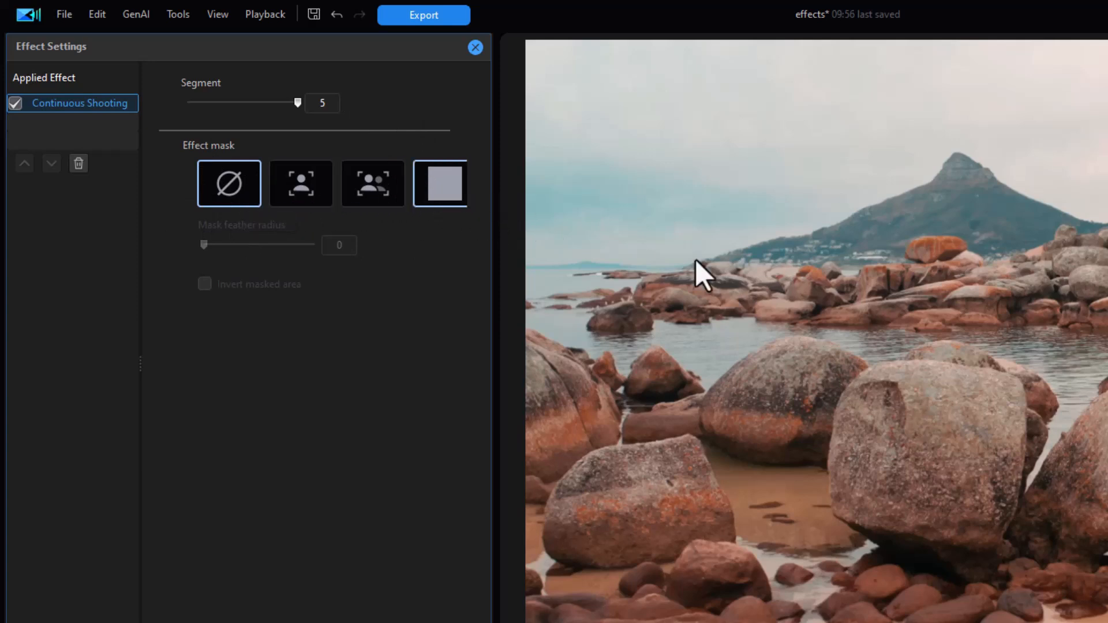
# Try a rectangular effect mask on Continuous Shooting during playback, and return the effect mask to none
pyautogui.click(441, 185)
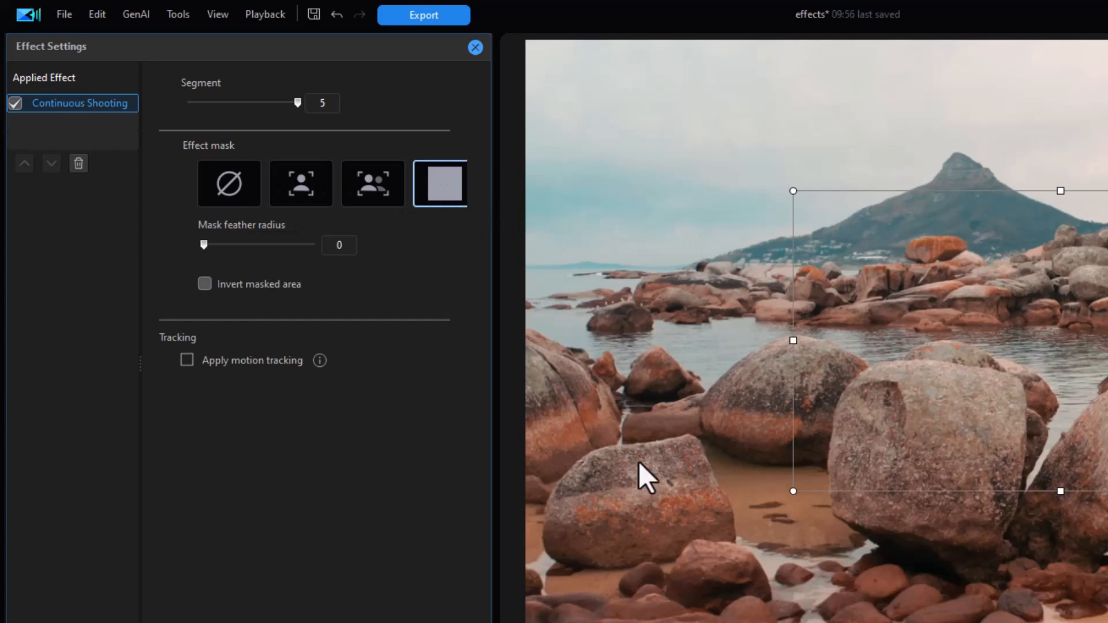
pyautogui.press('space')
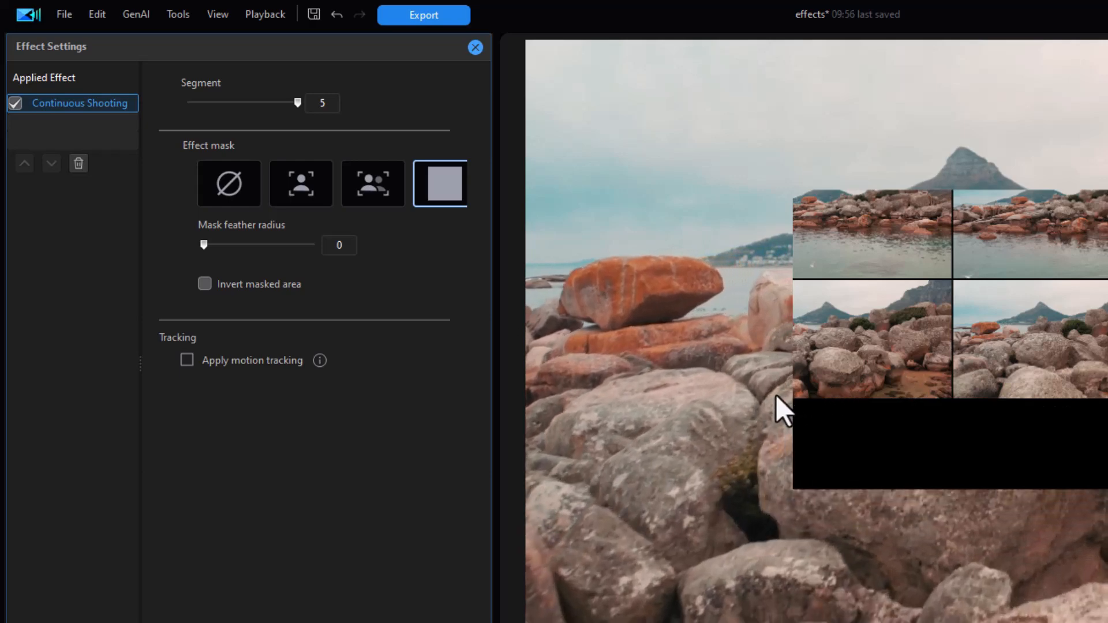
pyautogui.click(224, 196)
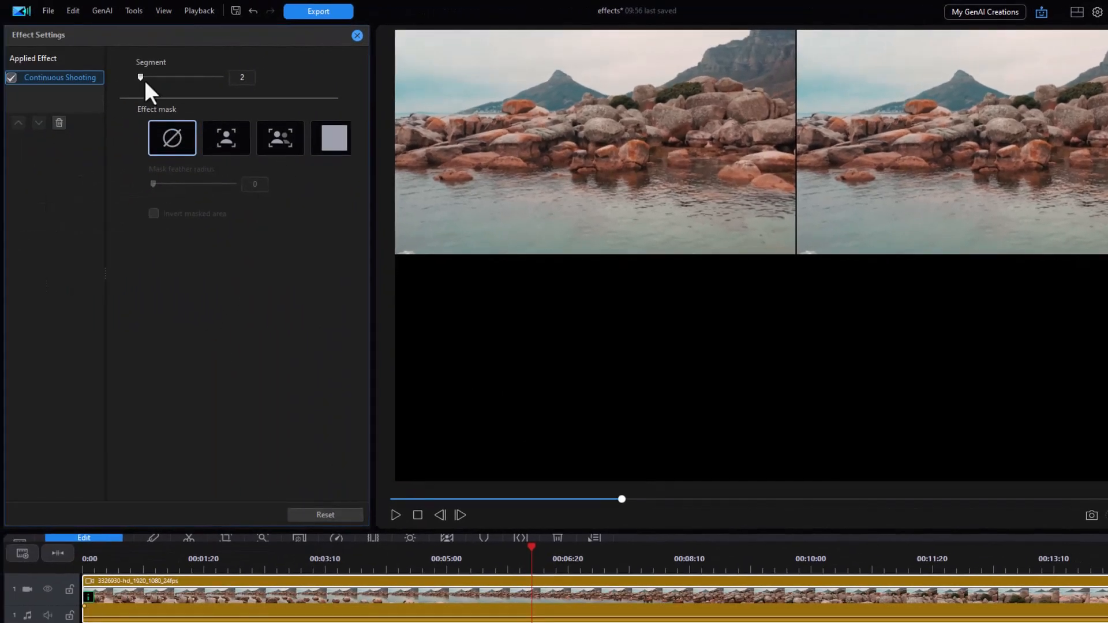
# Try Segment values of 3 and 2, and delete the Continuous Shooting effect from the beach clip
pyautogui.moveTo(140, 77); pyautogui.dragTo(161, 77)
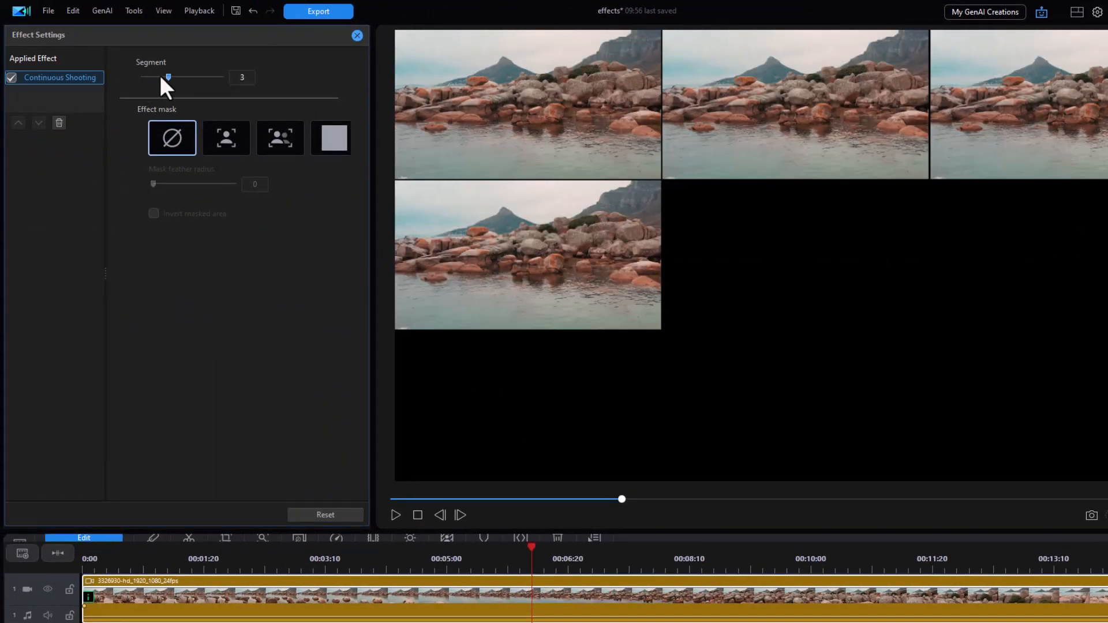
pyautogui.moveTo(180, 76); pyautogui.dragTo(121, 79)
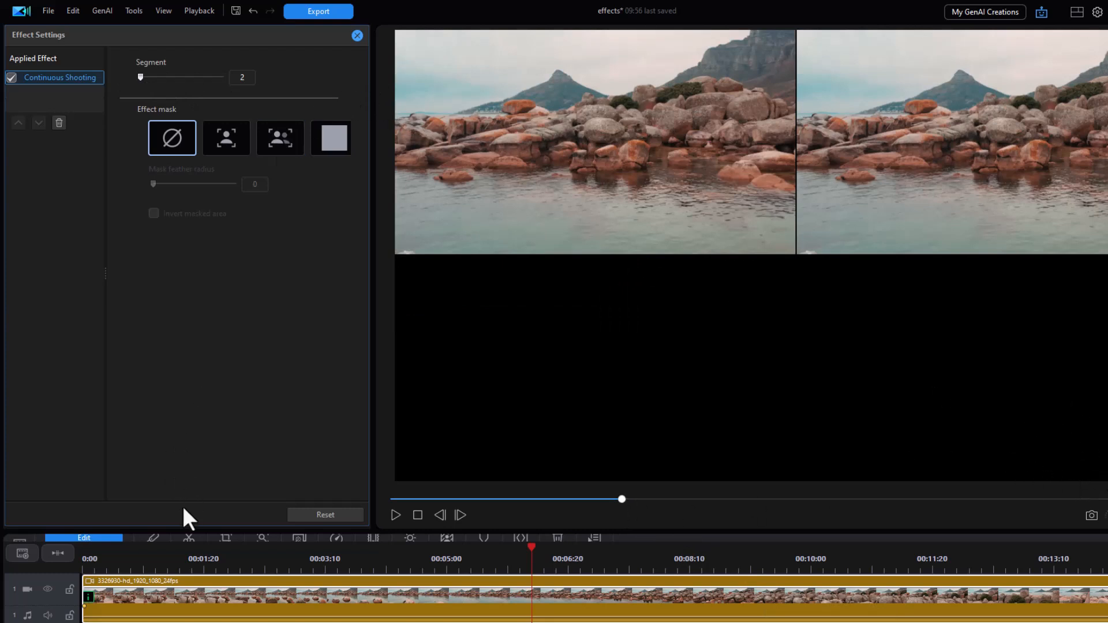
pyautogui.click(58, 122)
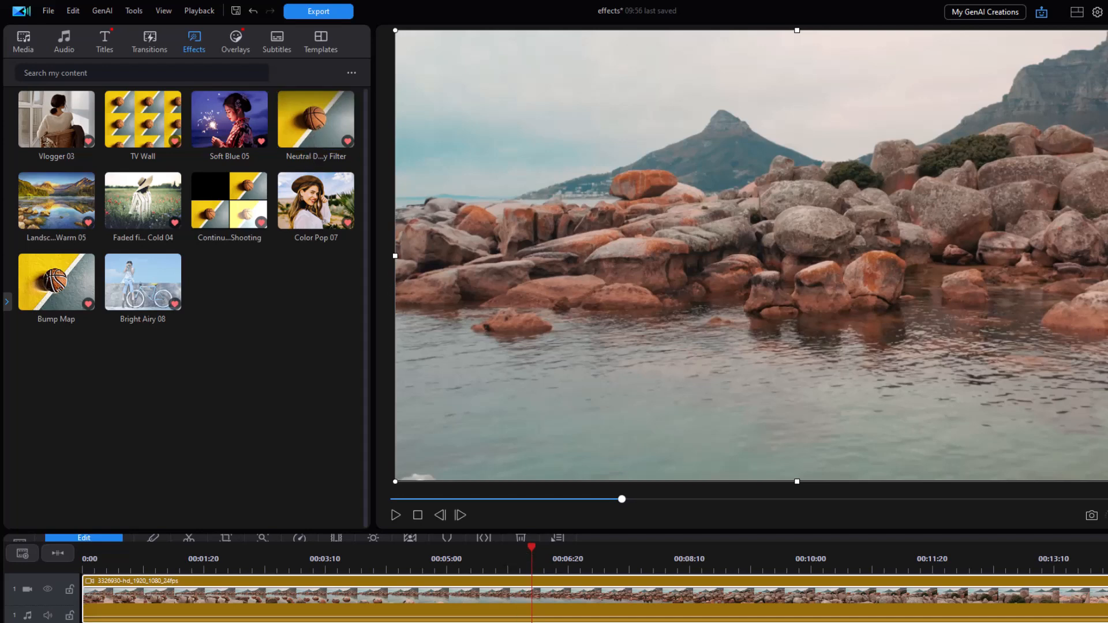
# Move the playhead into the waterfall clip and apply the Neutral Density Filter effect to that clip
pyautogui.hscroll(20, 594, 594)
pyautogui.moveTo(535, 566); pyautogui.dragTo(356, 566)
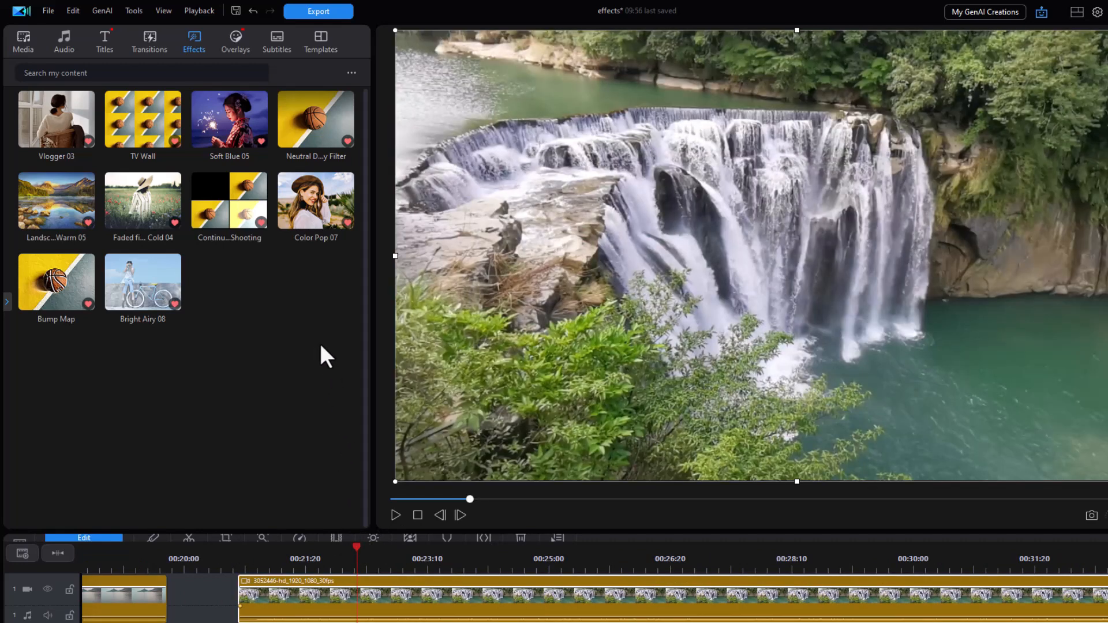
pyautogui.moveTo(318, 116); pyautogui.dragTo(366, 592)
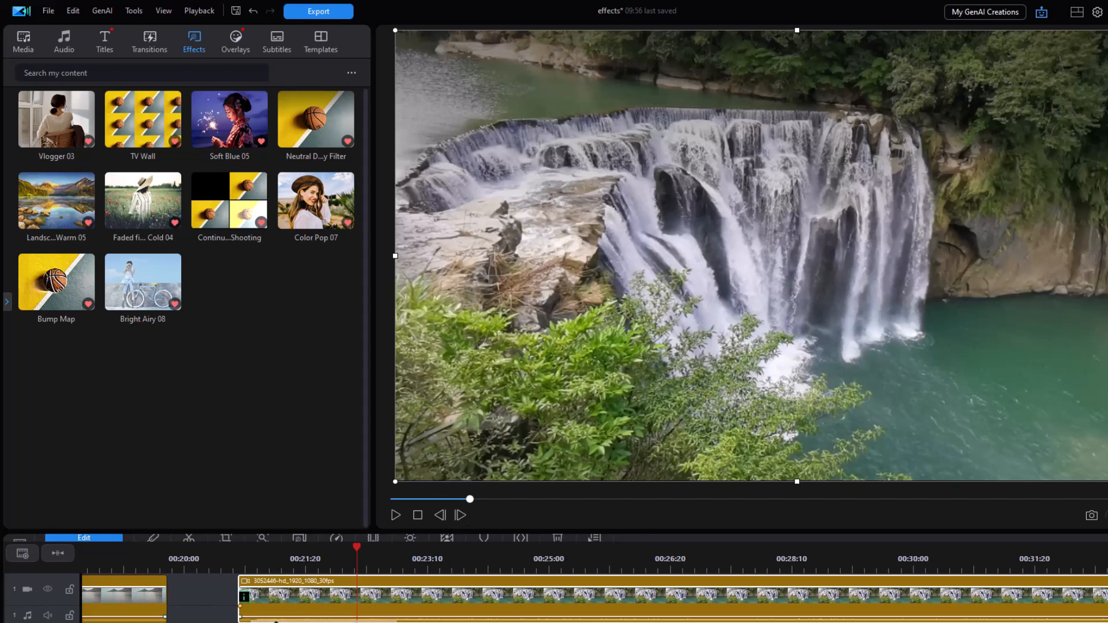
# Open the waterfall clip's Neutral Density Filter settings and widen the panel to show every parameter and mask option
pyautogui.click(246, 597)
pyautogui.click(297, 613)
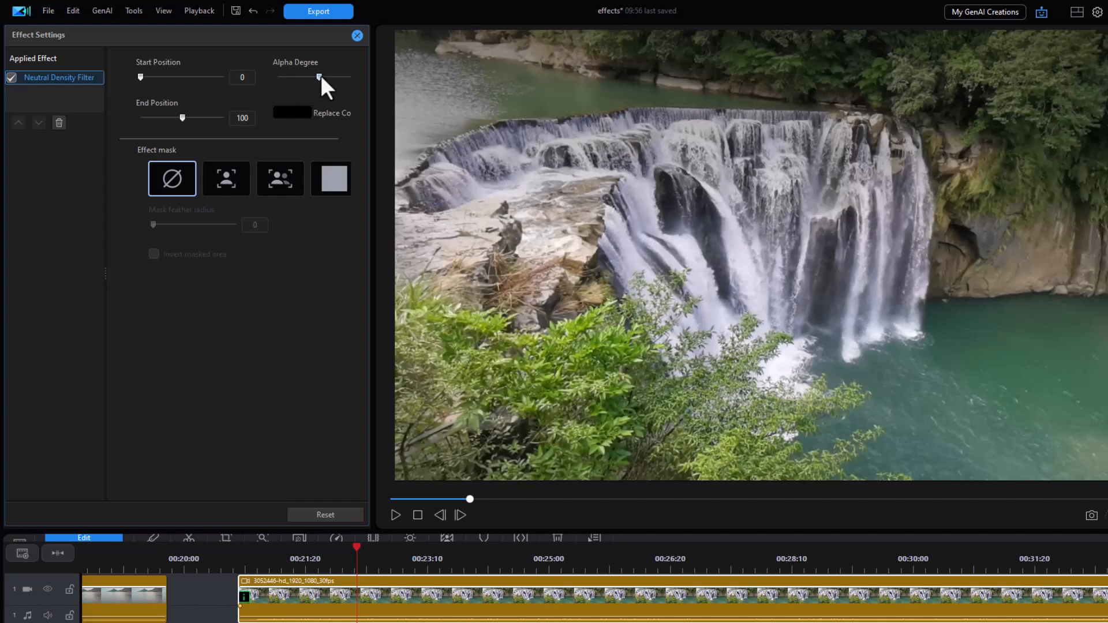
pyautogui.moveTo(371, 118); pyautogui.dragTo(527, 123)
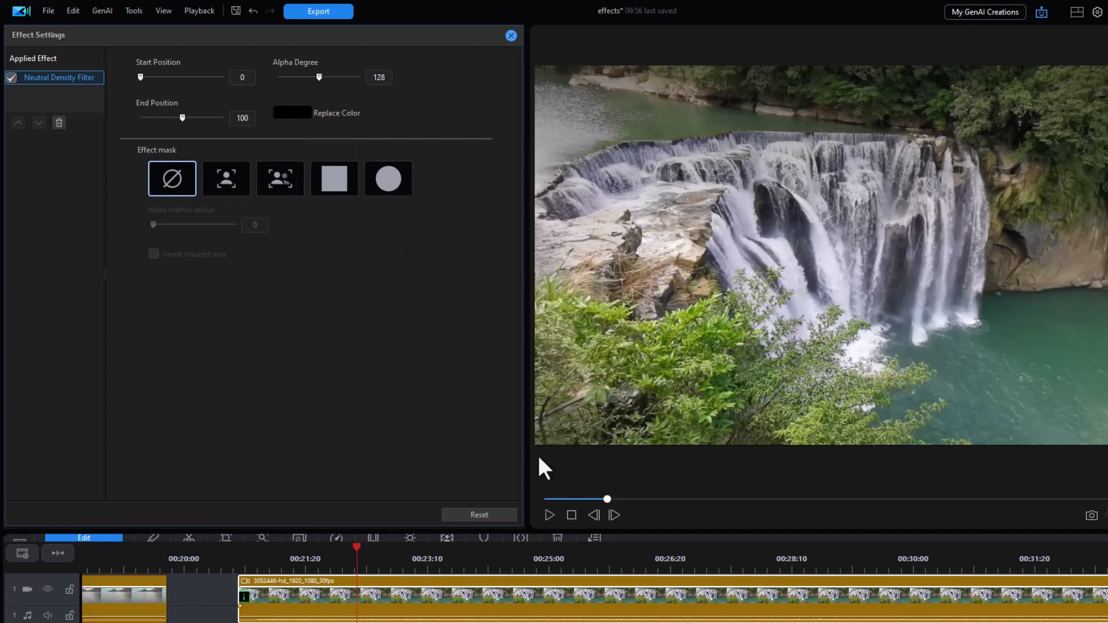
# Play the waterfall clip from just before its start to preview the Neutral Density Filter
pyautogui.moveTo(361, 544); pyautogui.dragTo(231, 553)
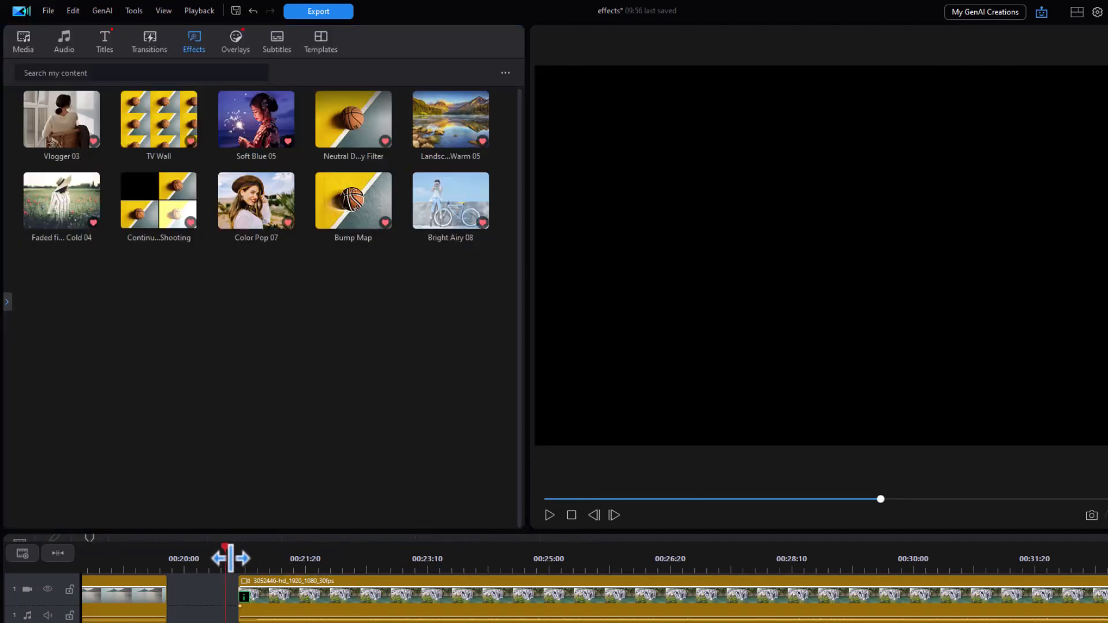
pyautogui.click(549, 514)
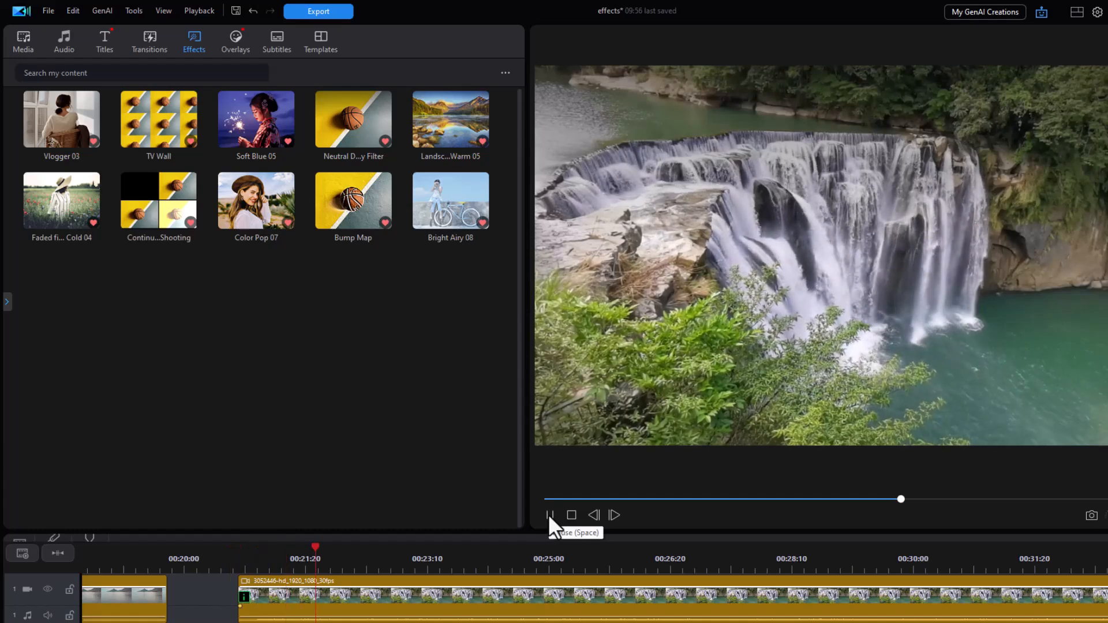
pyautogui.click(549, 514)
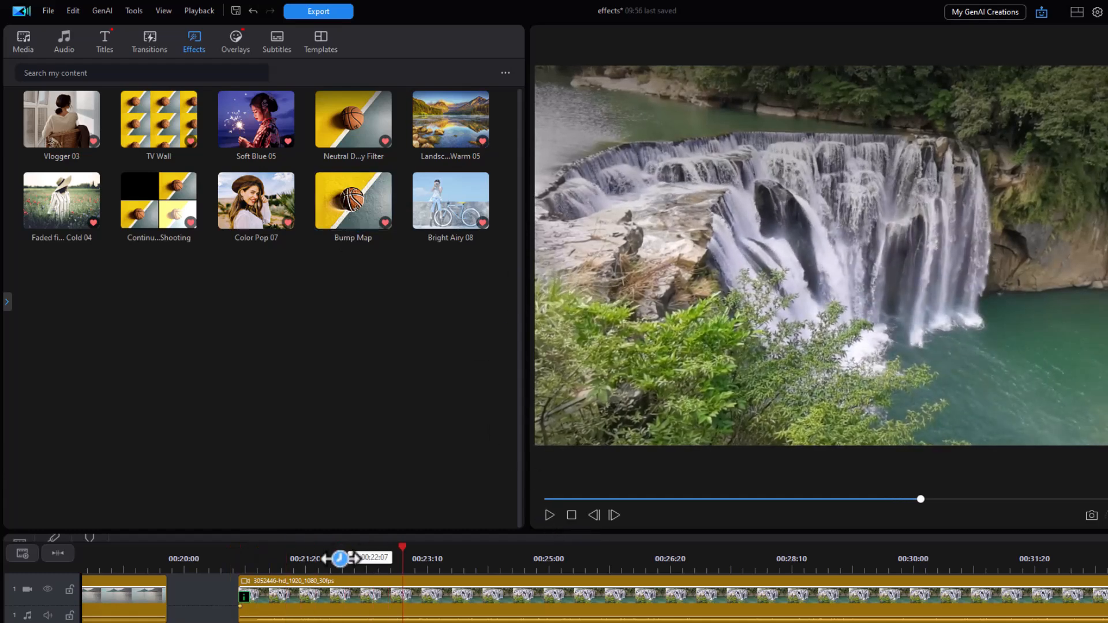
# Open the waterfall clip's Neutral Density Filter settings and try Start Position values of 200, 151 and 49 with End Position 200 and 113
pyautogui.click(256, 602)
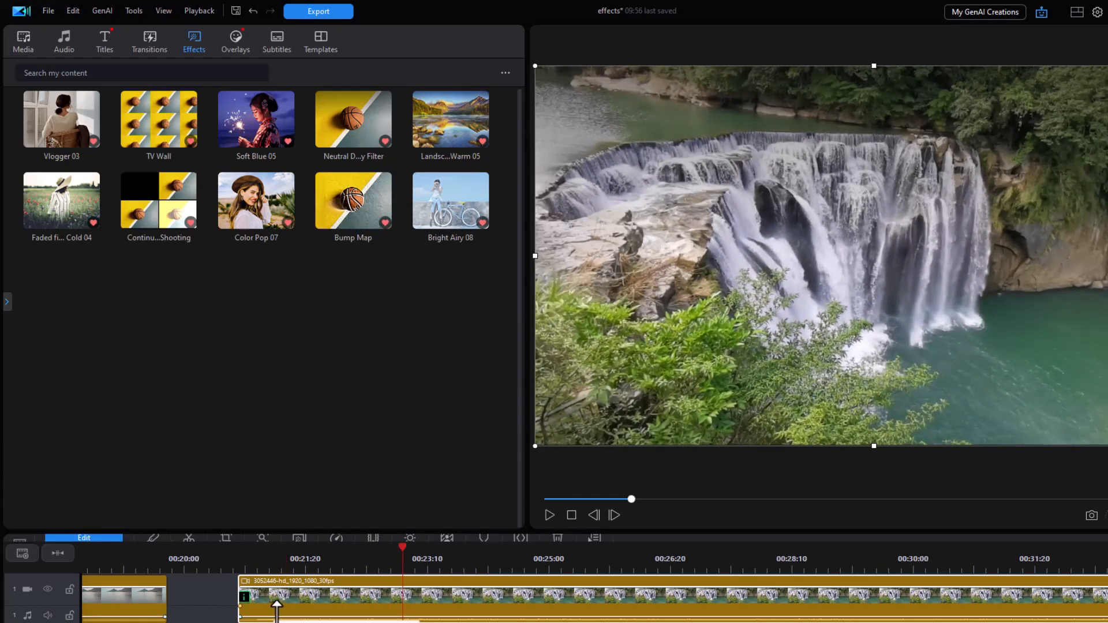
pyautogui.click(244, 597)
pyautogui.click(286, 613)
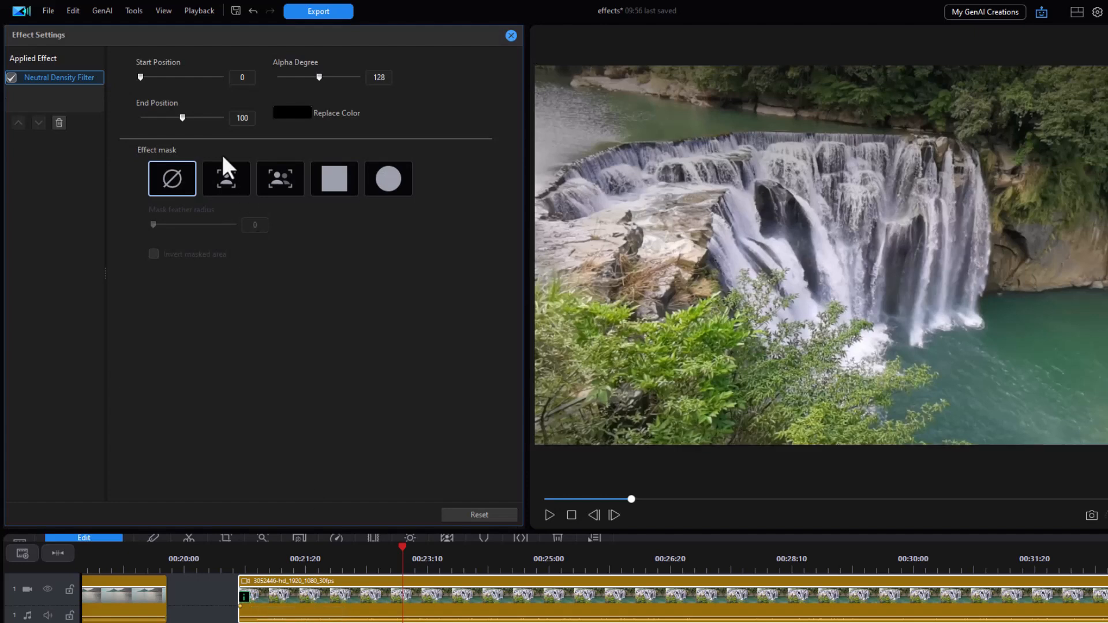
pyautogui.moveTo(140, 76); pyautogui.dragTo(225, 78)
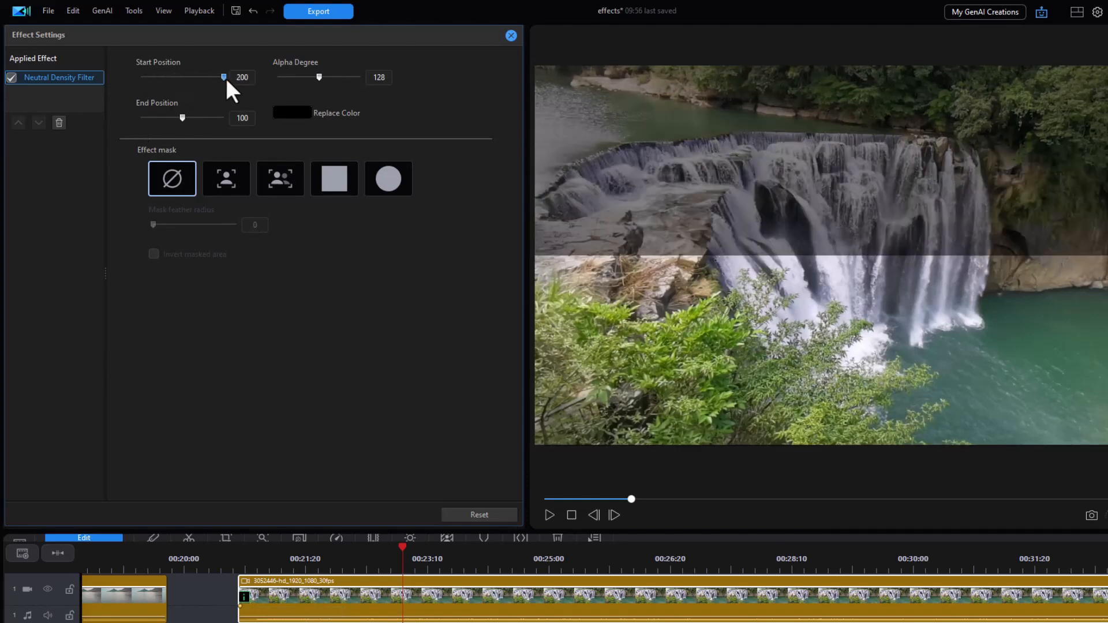
pyautogui.moveTo(233, 82); pyautogui.dragTo(204, 78)
pyautogui.moveTo(184, 123); pyautogui.dragTo(239, 122)
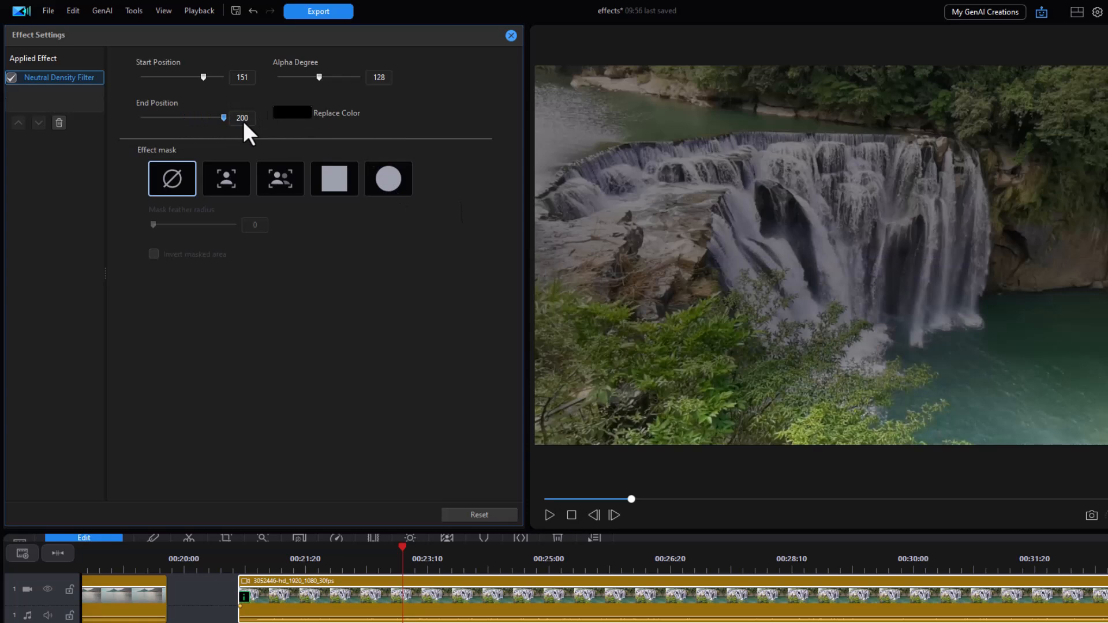
pyautogui.moveTo(218, 123); pyautogui.dragTo(187, 122)
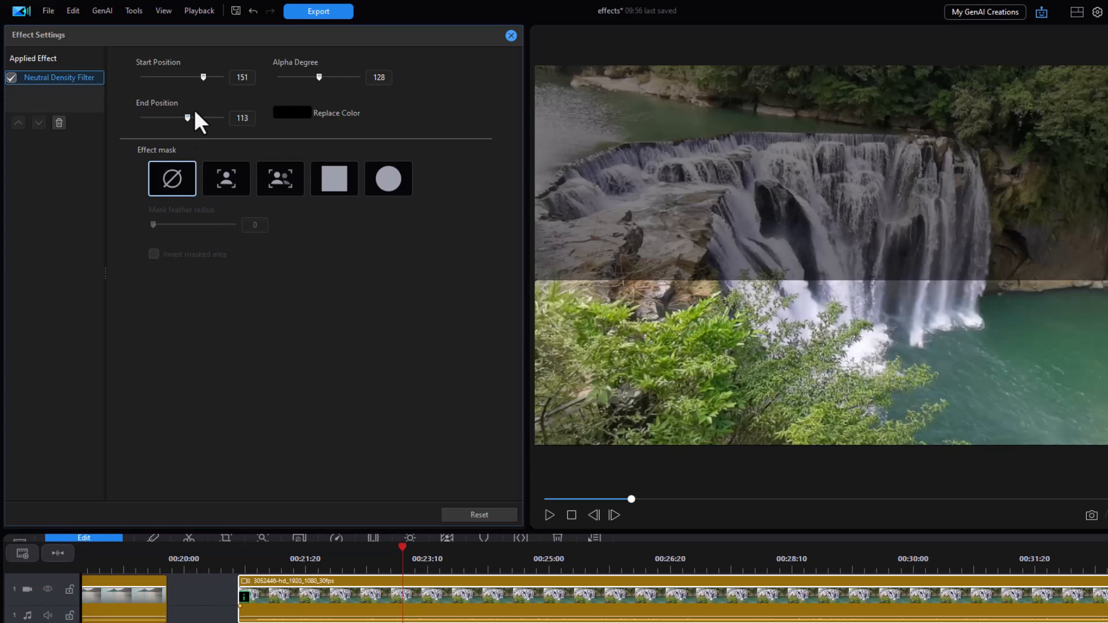
pyautogui.moveTo(204, 78); pyautogui.dragTo(162, 79)
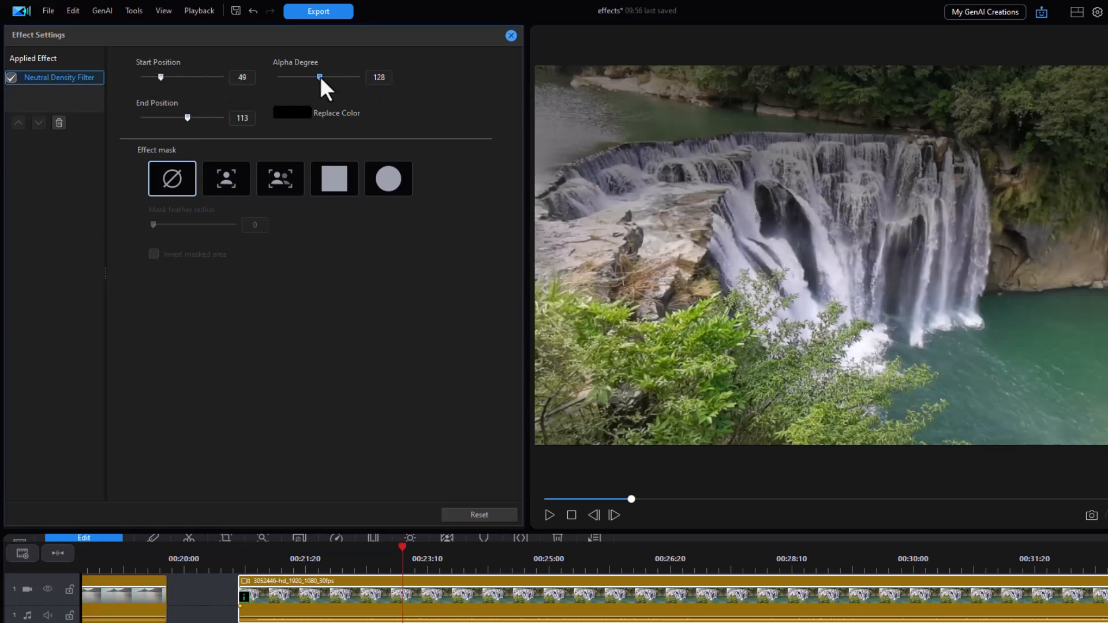
# Try Alpha Degree values of 0 and 19, and delete the Neutral Density Filter effect from the waterfall clip
pyautogui.moveTo(324, 80); pyautogui.dragTo(259, 79)
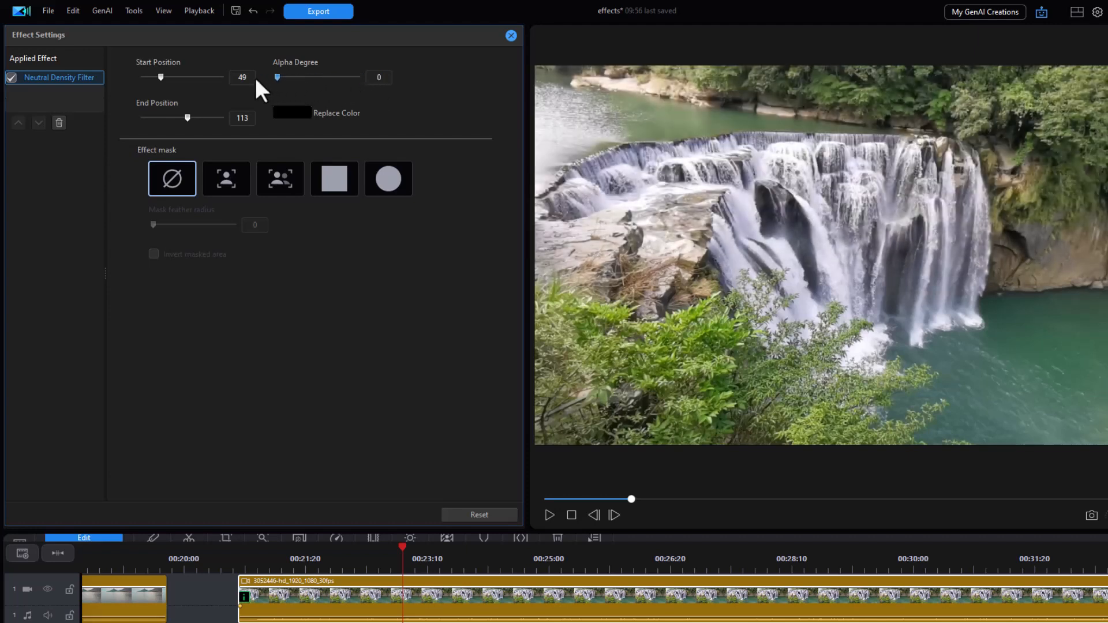
pyautogui.moveTo(275, 77)
pyautogui.mouseDown()
pyautogui.moveTo(299, 81)
pyautogui.moveTo(282, 75)
pyautogui.mouseUp()
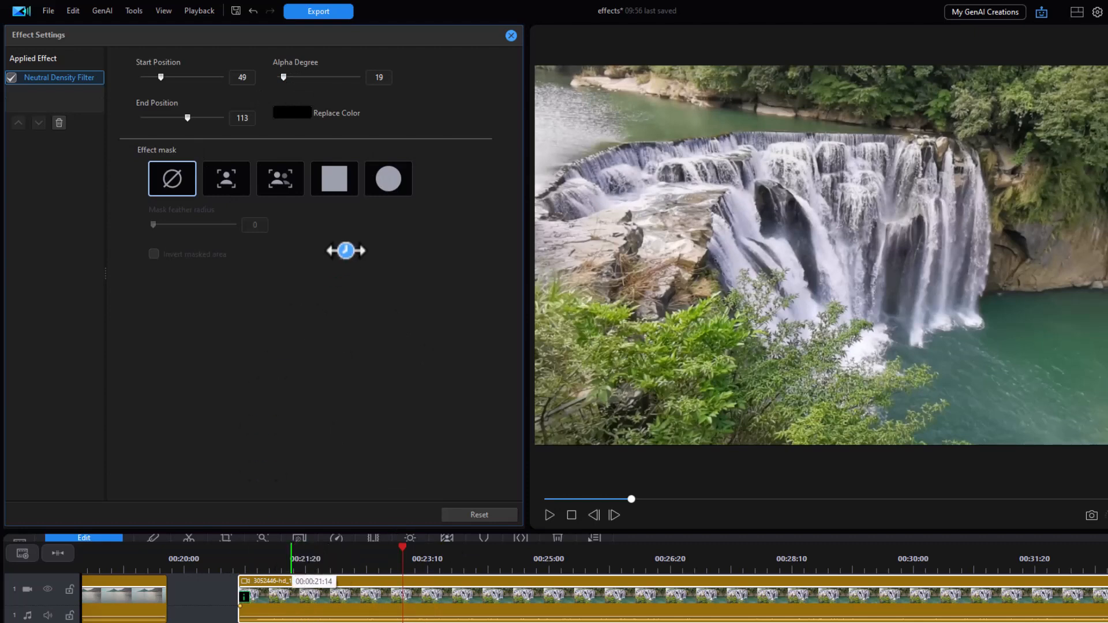
pyautogui.click(59, 122)
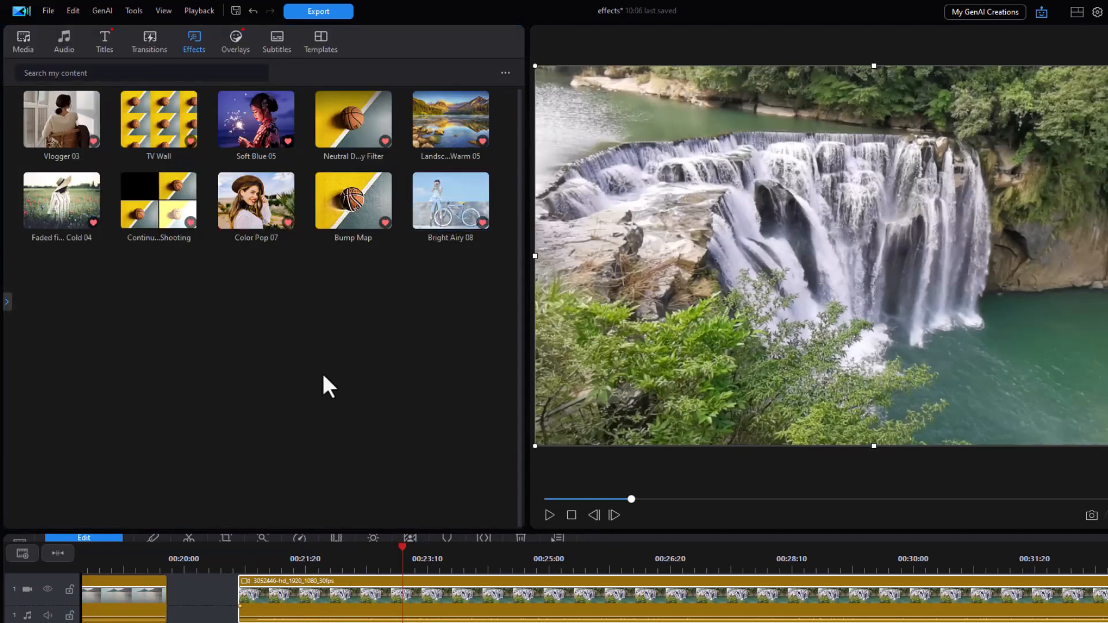
# Apply the Bump Map effect to the rocky beach clip and play that clip to preview it
pyautogui.moveTo(353, 203); pyautogui.dragTo(340, 577)
pyautogui.moveTo(333, 589); pyautogui.dragTo(148, 605)
pyautogui.hscroll(-10, 595, 600)
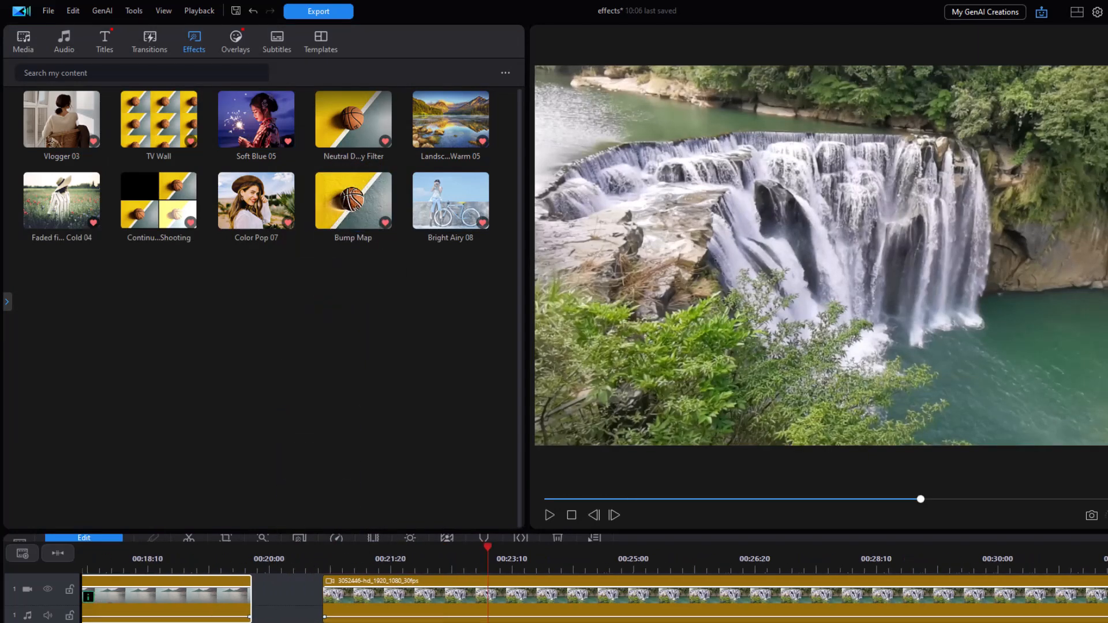
pyautogui.click(174, 562)
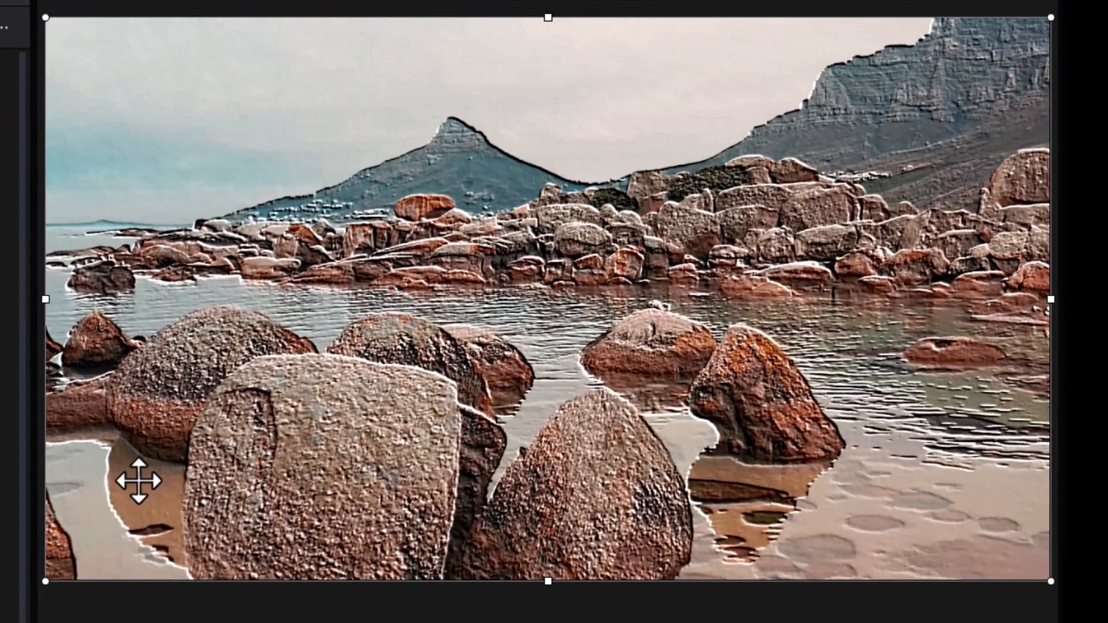
pyautogui.press('space')
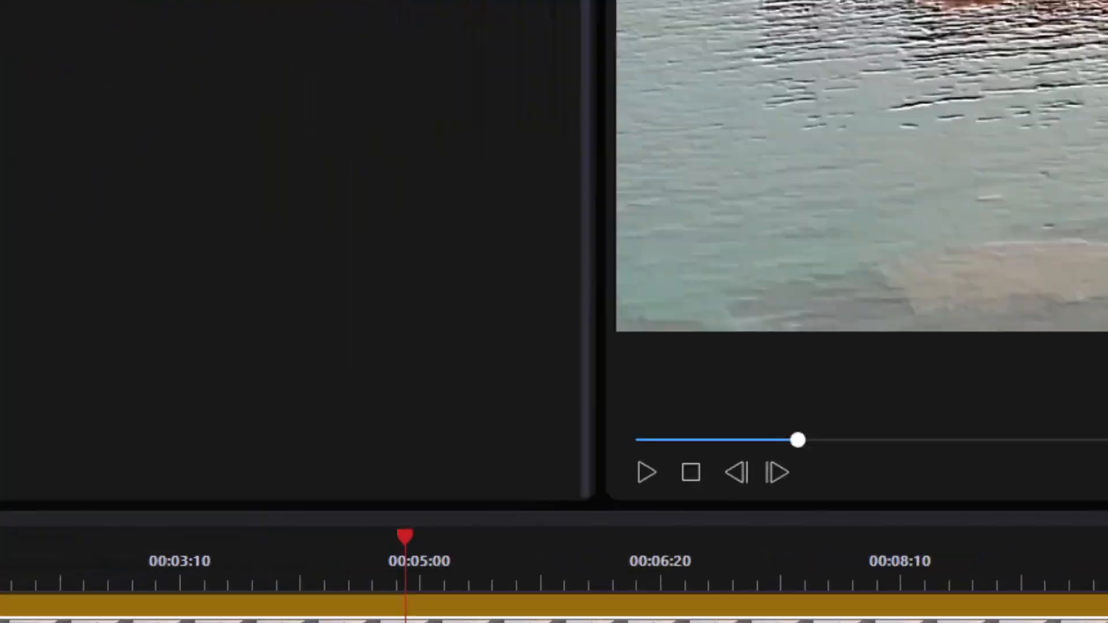
# Open the beach clip's Bump Map settings, try a Degree of 37 and set the Degree to 93
pyautogui.click(250, 364)
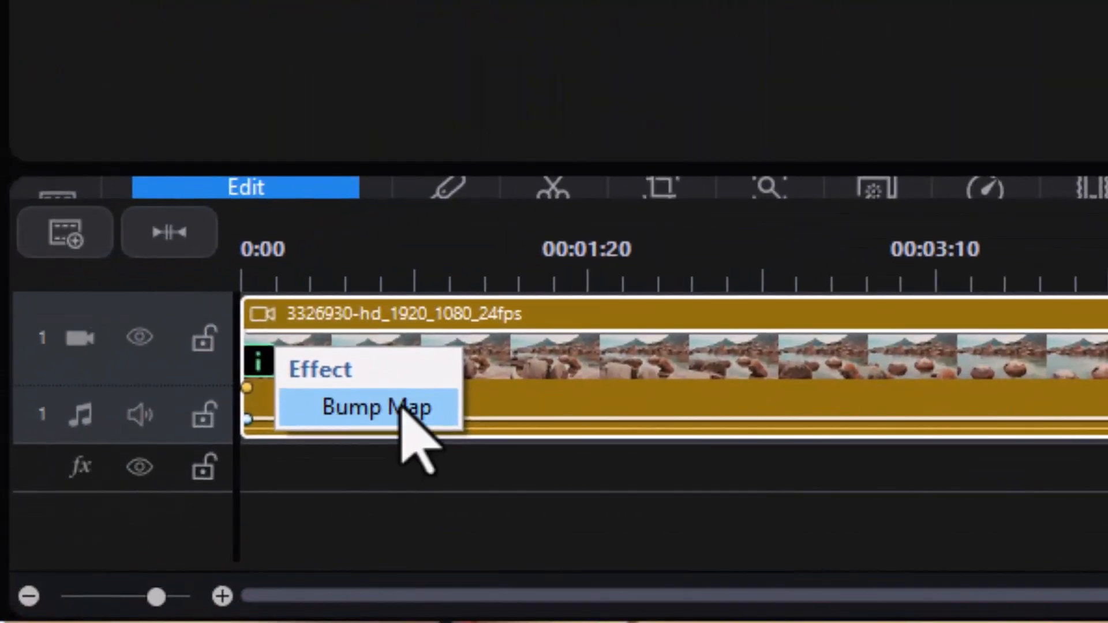
pyautogui.click(380, 414)
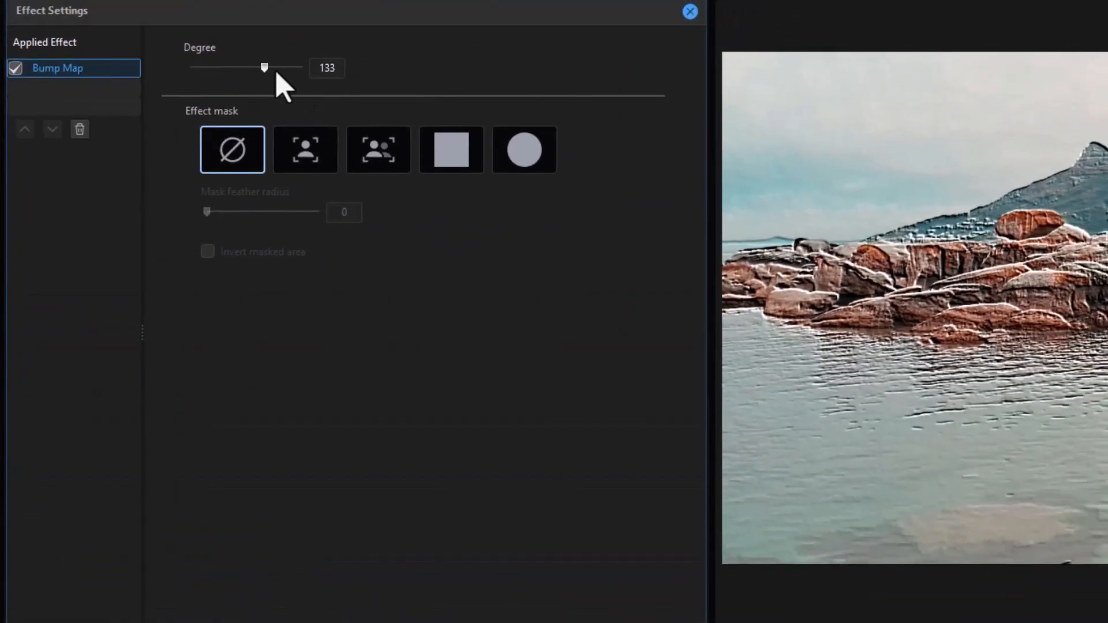
pyautogui.moveTo(266, 68); pyautogui.dragTo(212, 68)
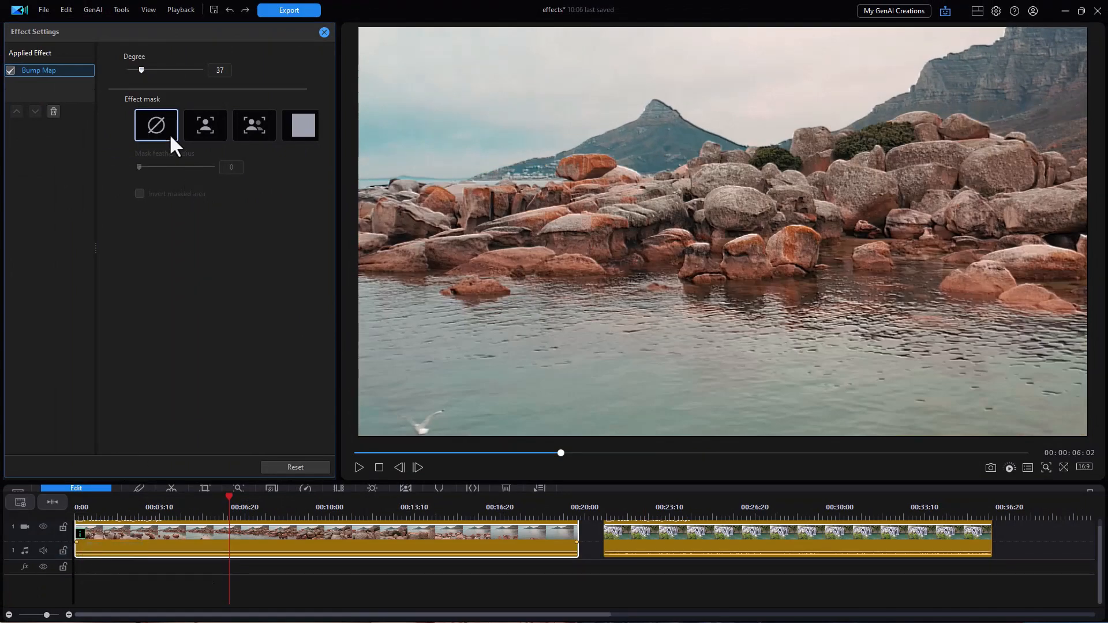
pyautogui.moveTo(156, 68); pyautogui.dragTo(161, 69)
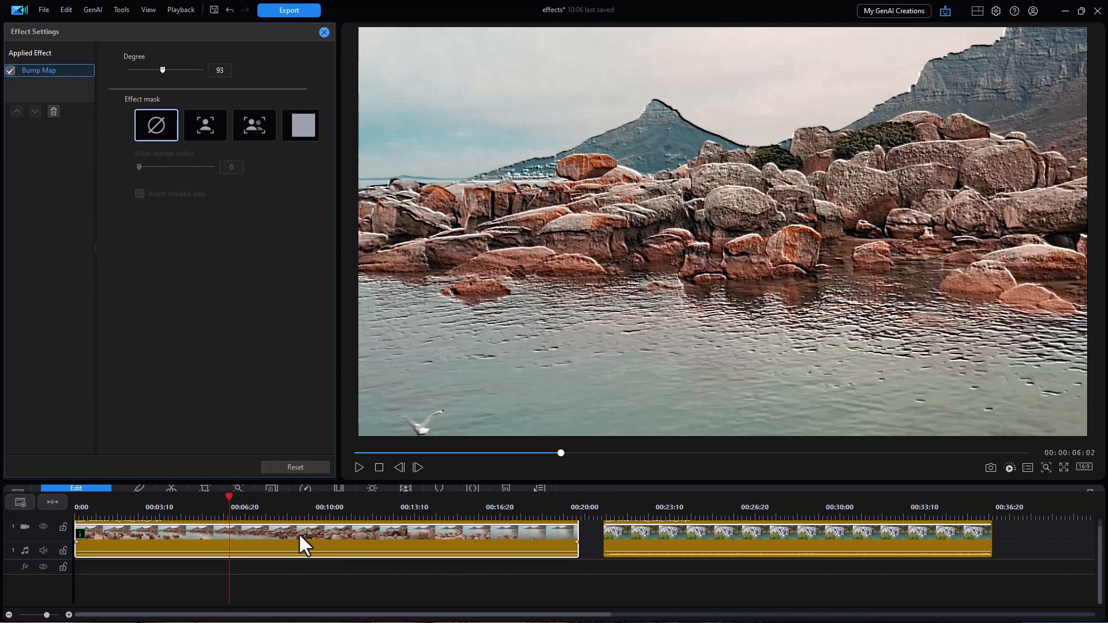
# Move the beach clip with the Bump Map effect down to video track 2 and increase that track's height
pyautogui.moveTo(282, 570); pyautogui.dragTo(267, 594)
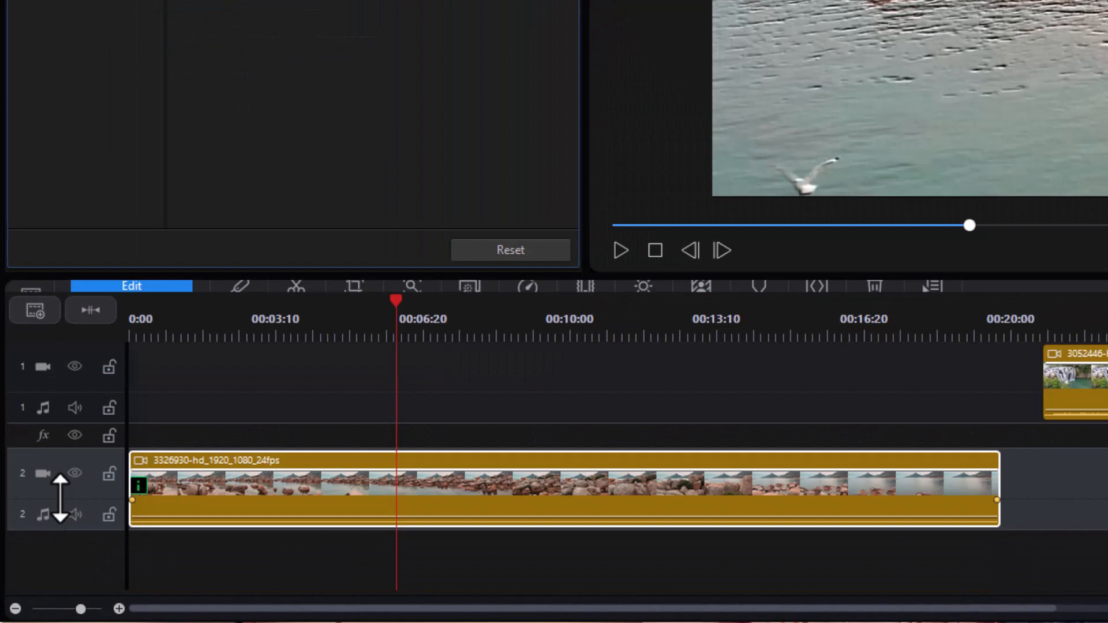
pyautogui.moveTo(60, 496); pyautogui.dragTo(55, 613)
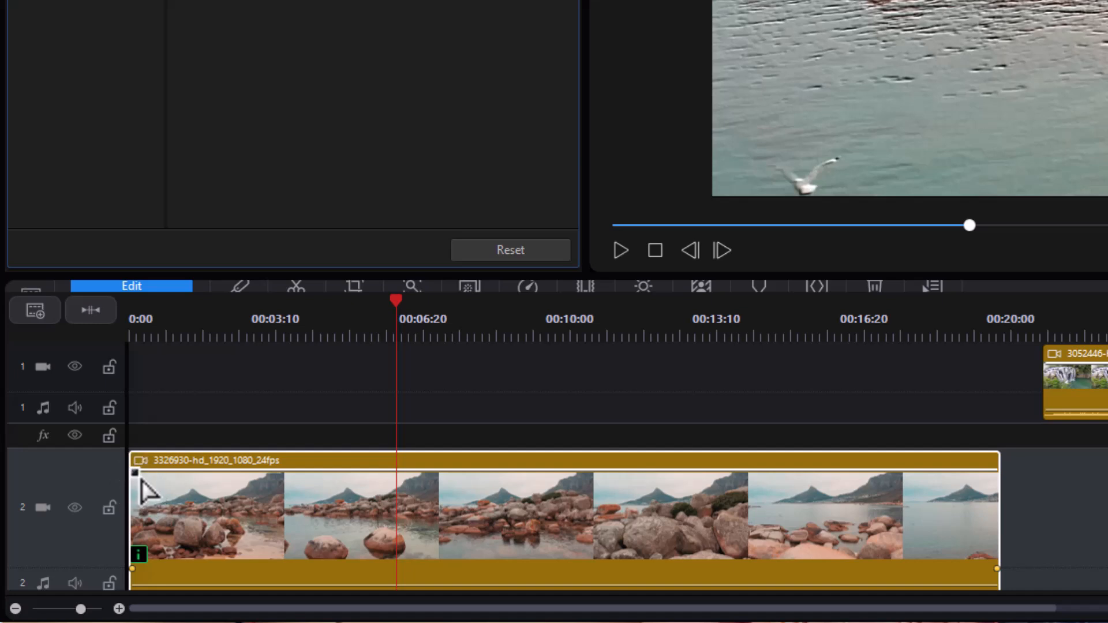
pyautogui.scroll(-1, 132, 473)
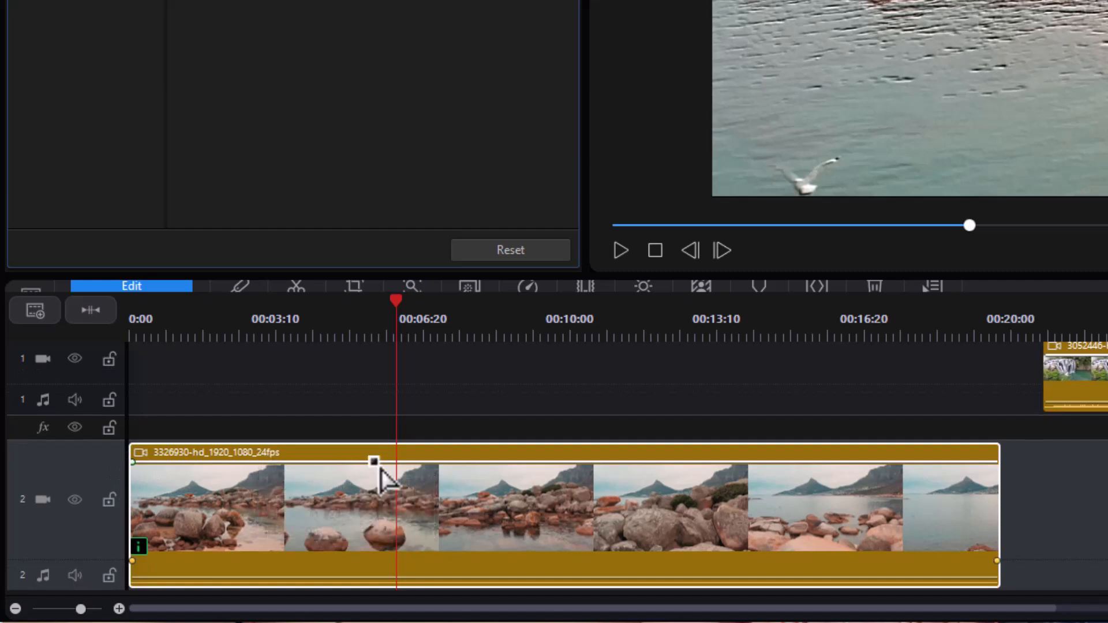
# Add opacity keyframes at the start, about 7 s and about 11 s of the track 2 beach clip, and lower the first two to zero
pyautogui.click(441, 462)
pyautogui.click(615, 462)
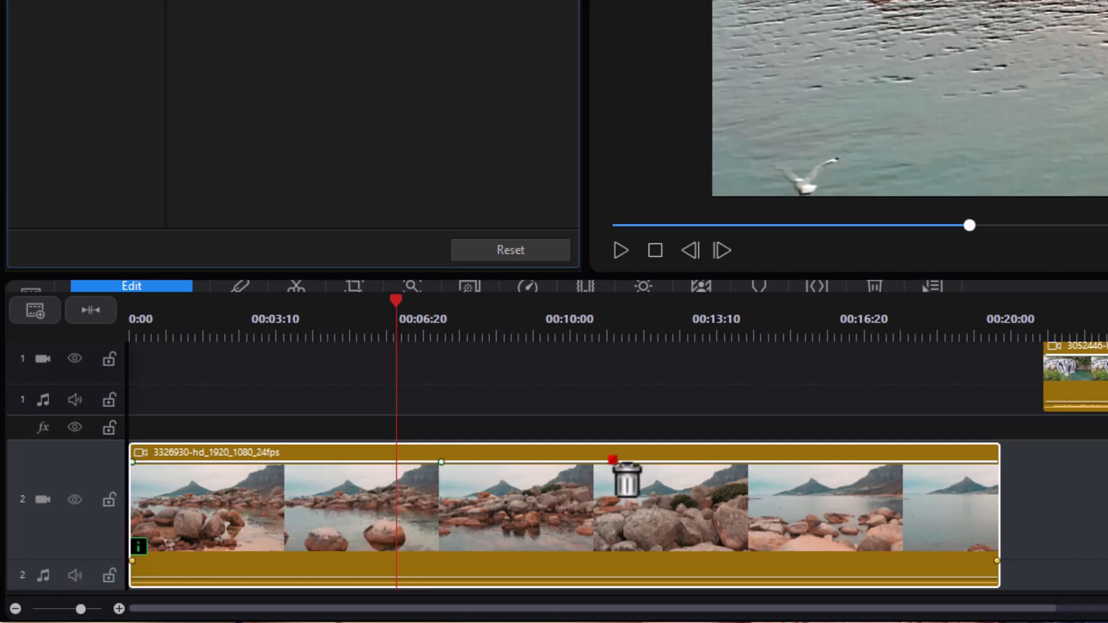
pyautogui.click(131, 462)
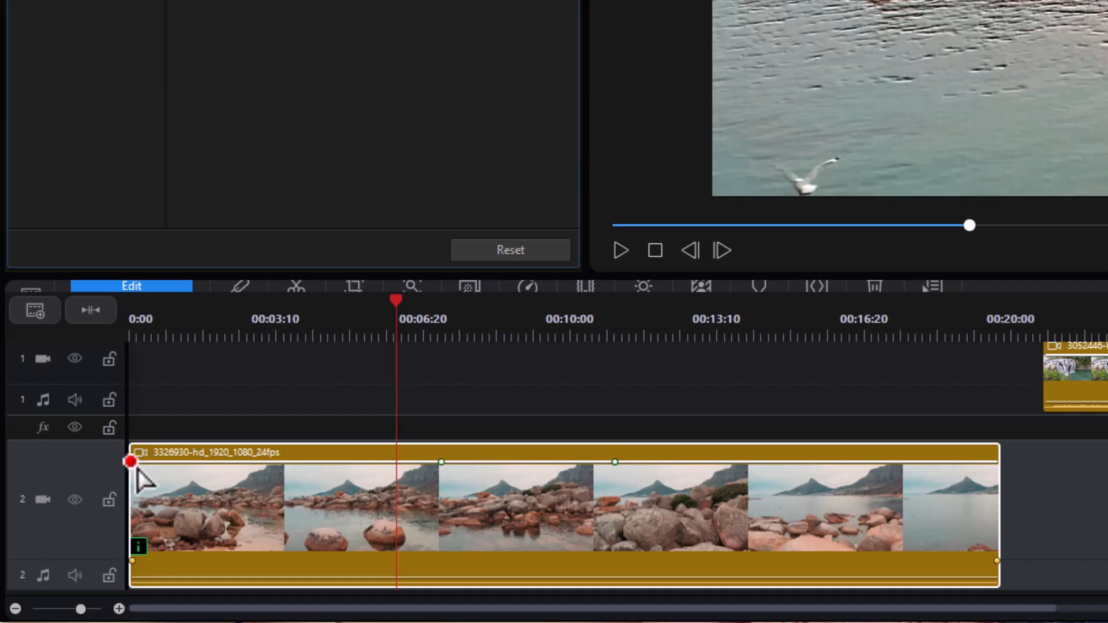
pyautogui.moveTo(138, 468); pyautogui.dragTo(141, 610)
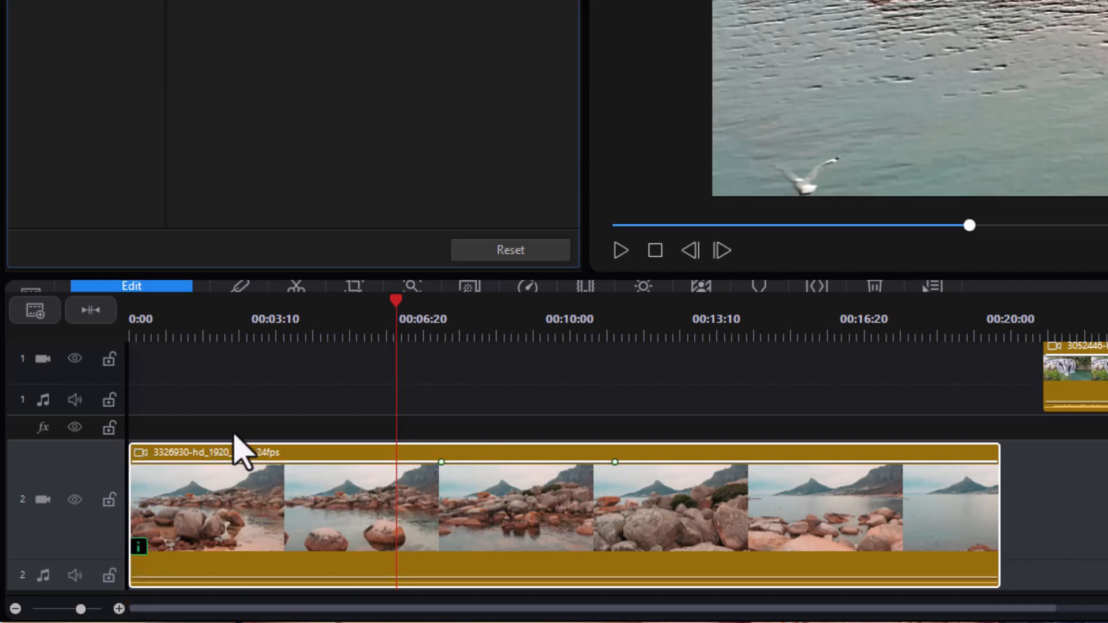
pyautogui.click(441, 462)
pyautogui.moveTo(442, 462); pyautogui.dragTo(440, 586)
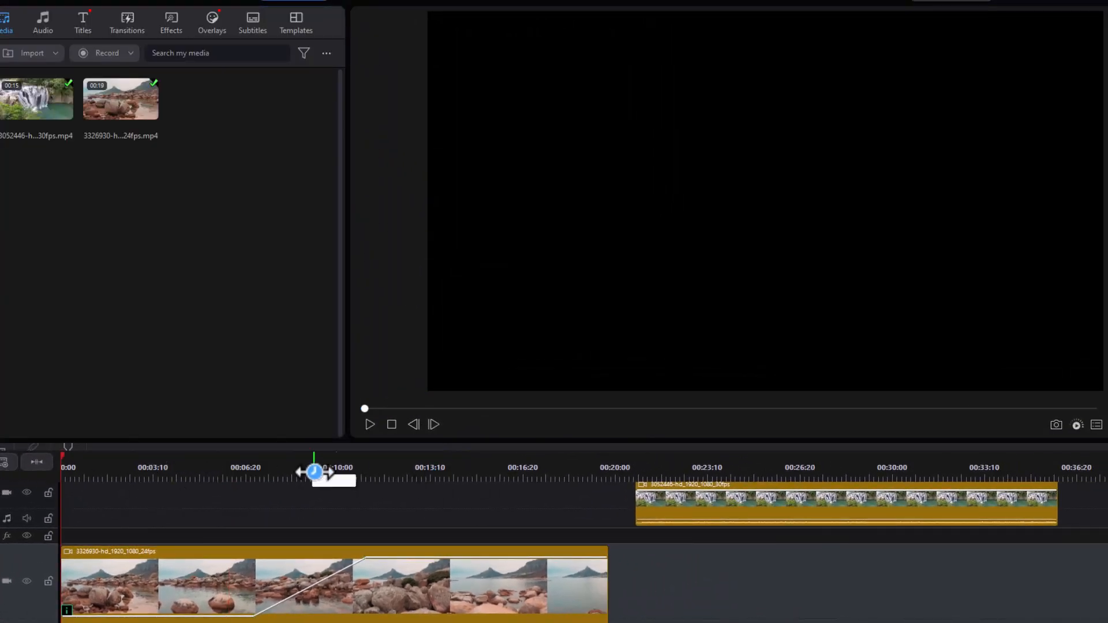
# Play the timeline from the beginning to preview the beach clip's opacity fade-in, and stop playback
pyautogui.click(369, 425)
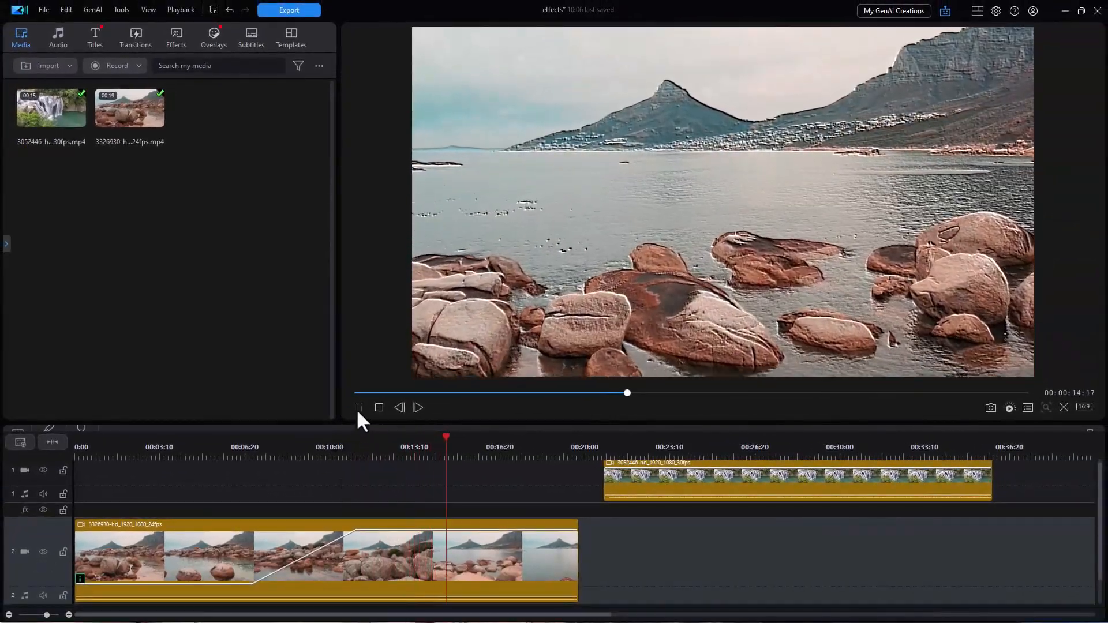
pyautogui.click(357, 408)
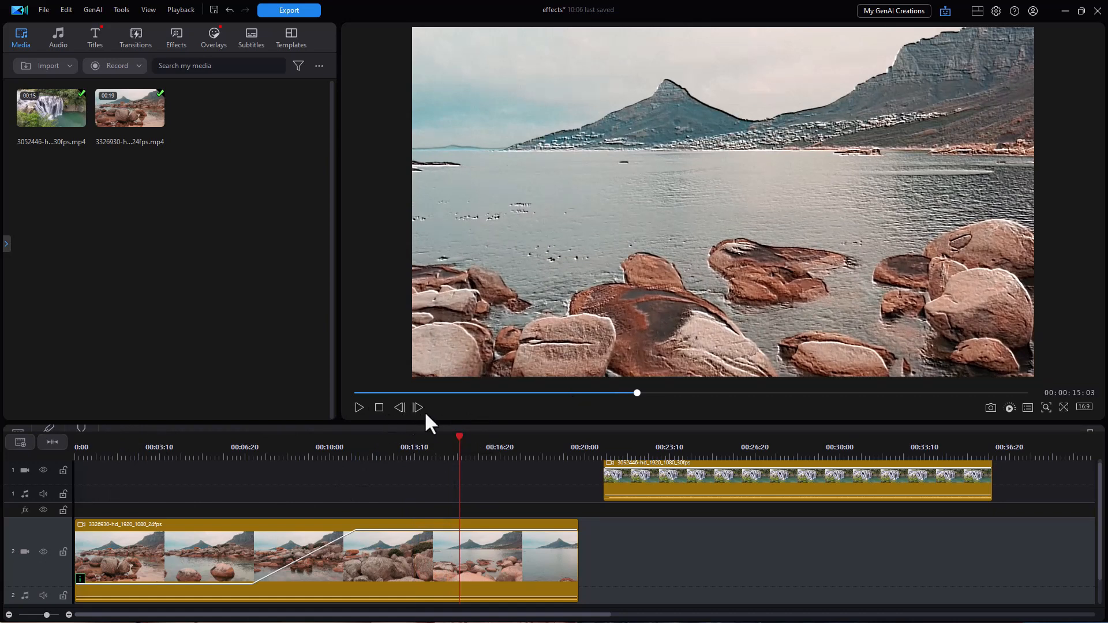
pyautogui.click(379, 407)
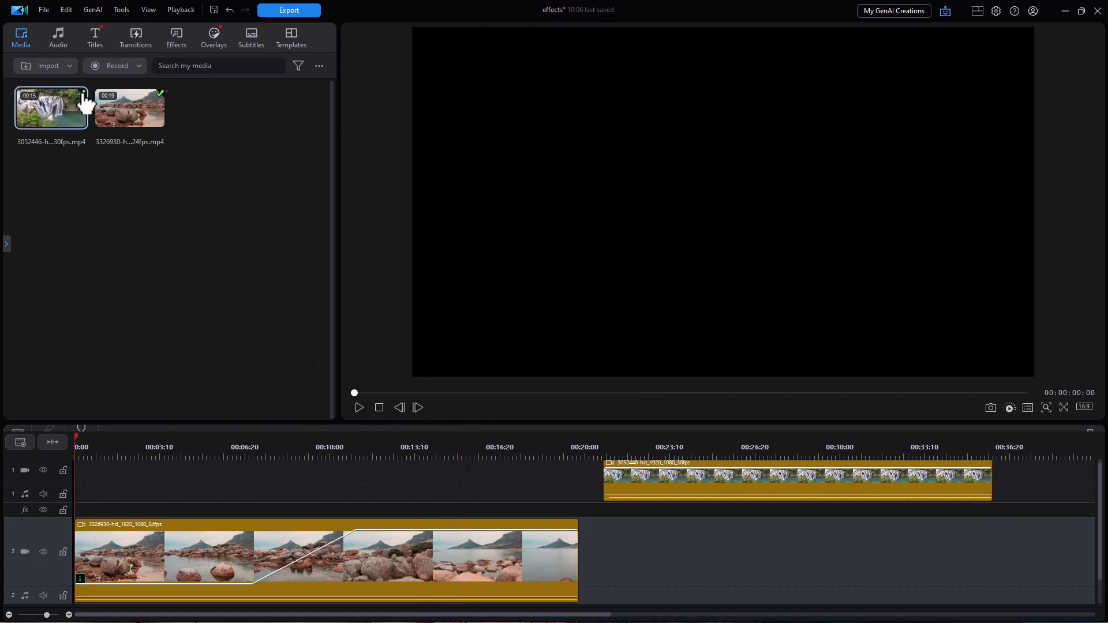
# Add the original beach video to the start of video track 1 and preview the blended clips from about 4 seconds
pyautogui.moveTo(126, 108); pyautogui.dragTo(65, 477)
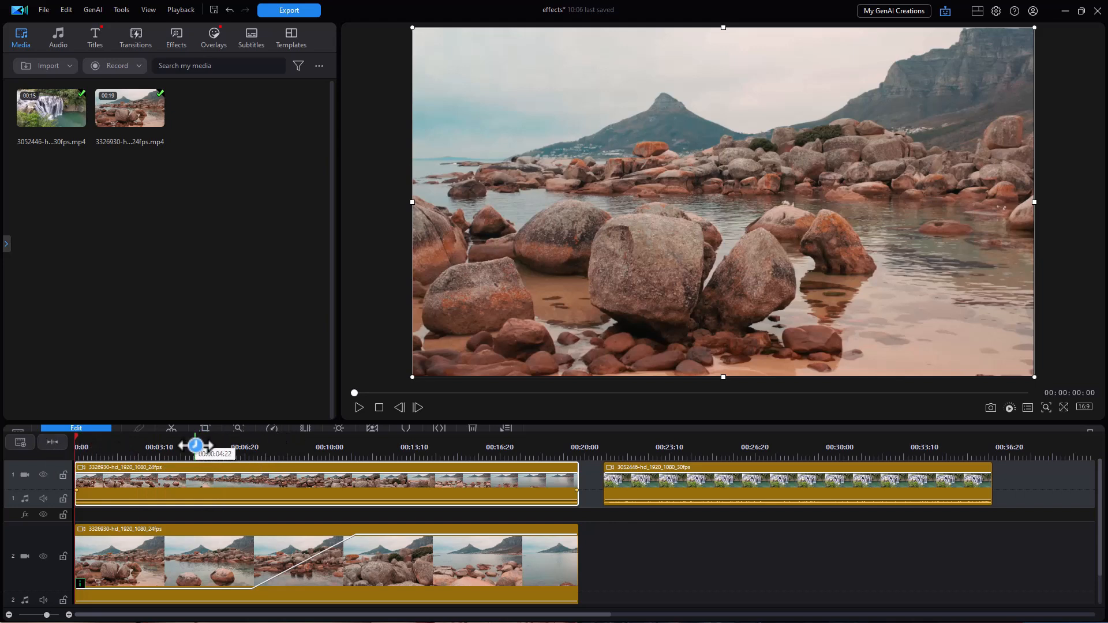
pyautogui.click(176, 444)
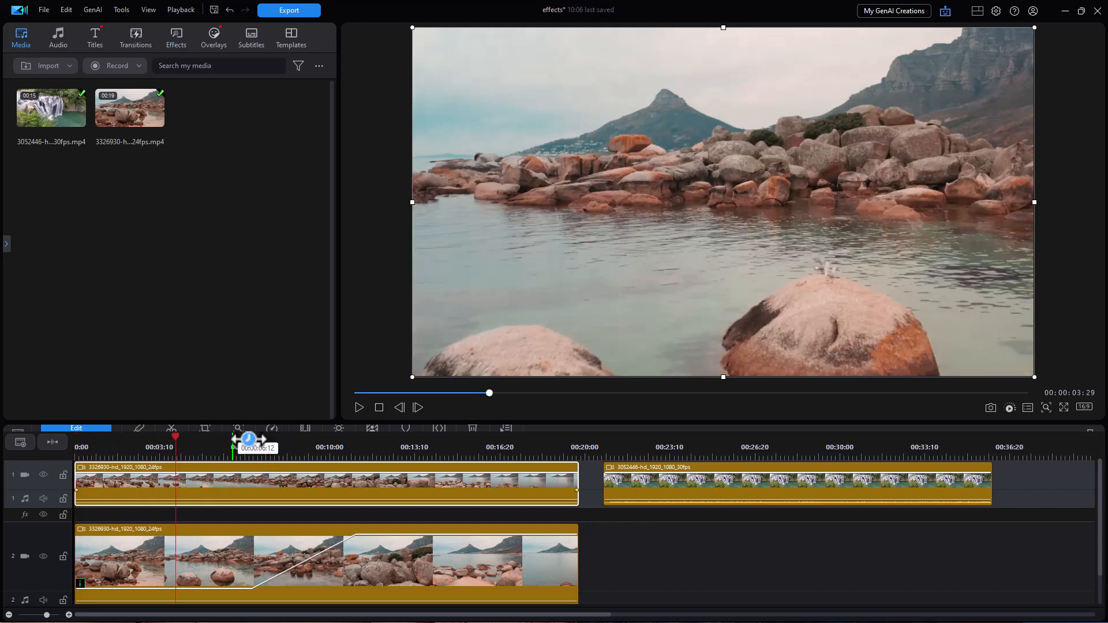
pyautogui.click(358, 407)
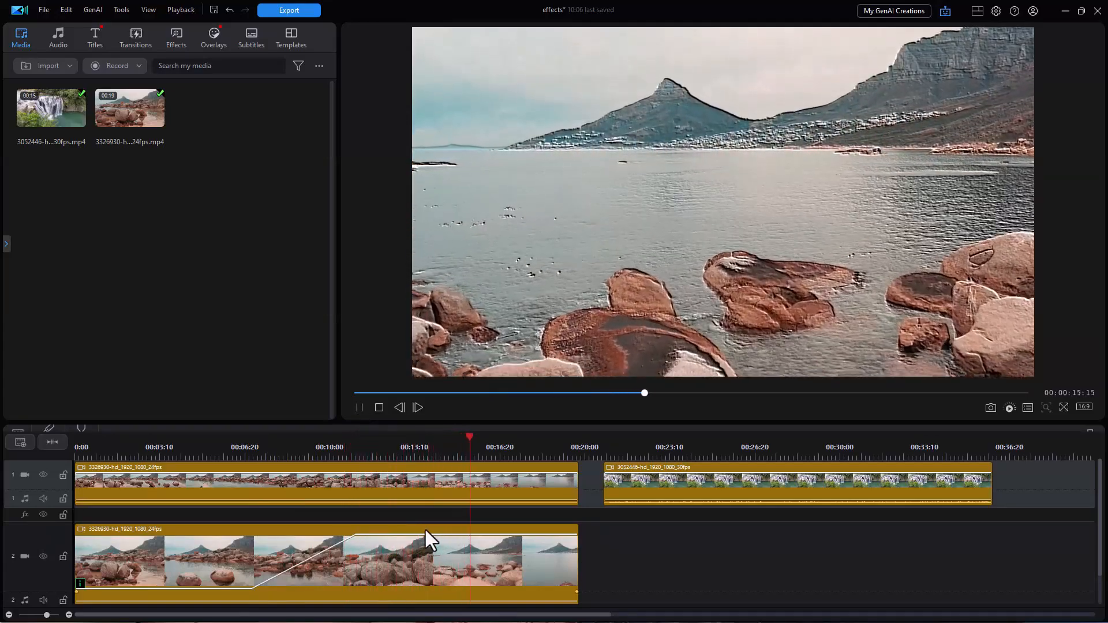
pyautogui.click(358, 407)
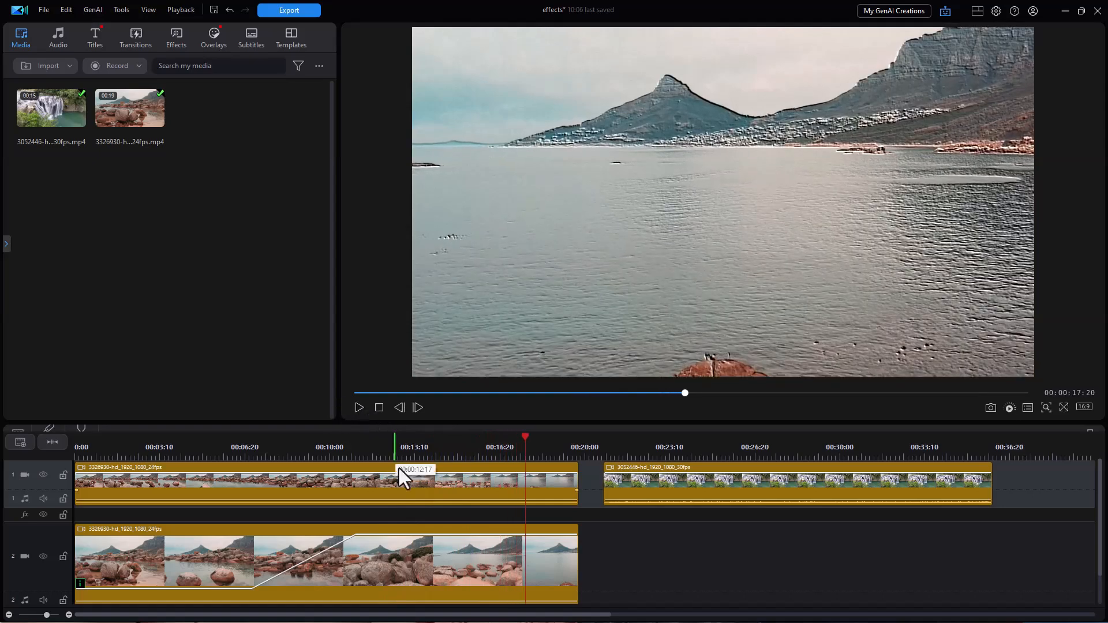
# Add opacity keyframes at about 13 s and 15 s on the track 2 beach clip, and lower the last one to zero
pyautogui.click(413, 533)
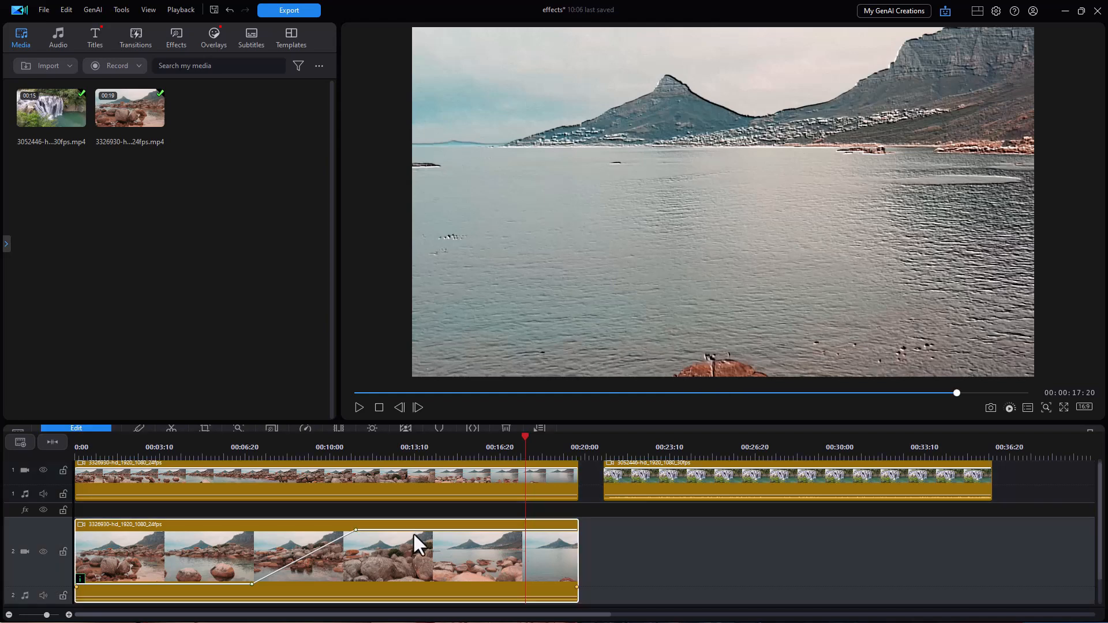
pyautogui.click(417, 530)
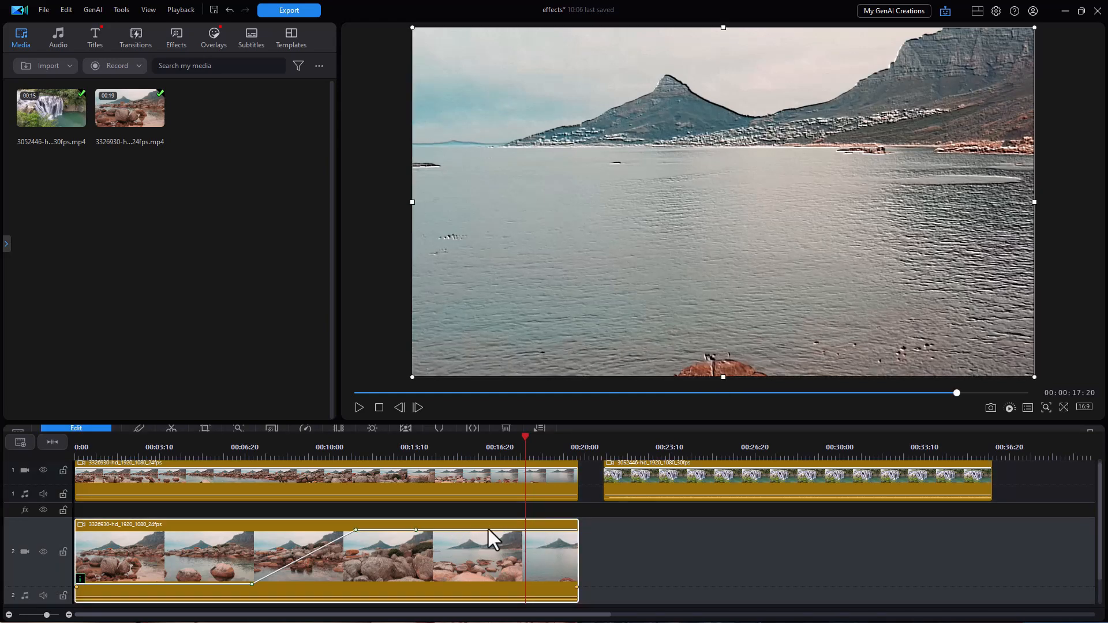
pyautogui.moveTo(456, 531); pyautogui.dragTo(446, 585)
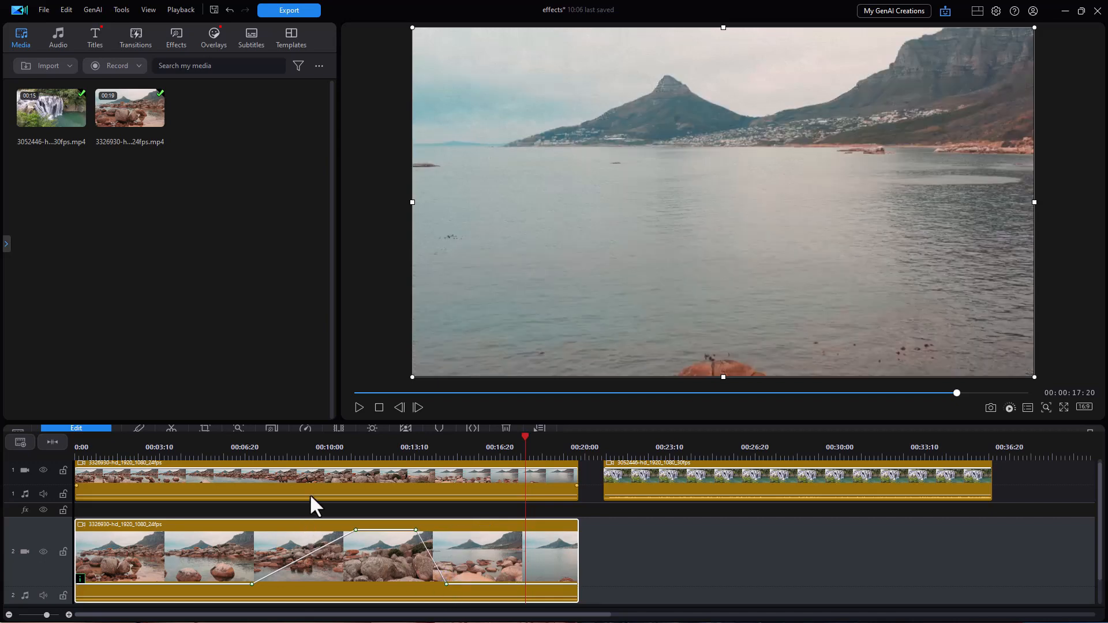
# Play the beach clips from about 7 seconds to preview the Bump Map effect fading in and out
pyautogui.click(285, 509)
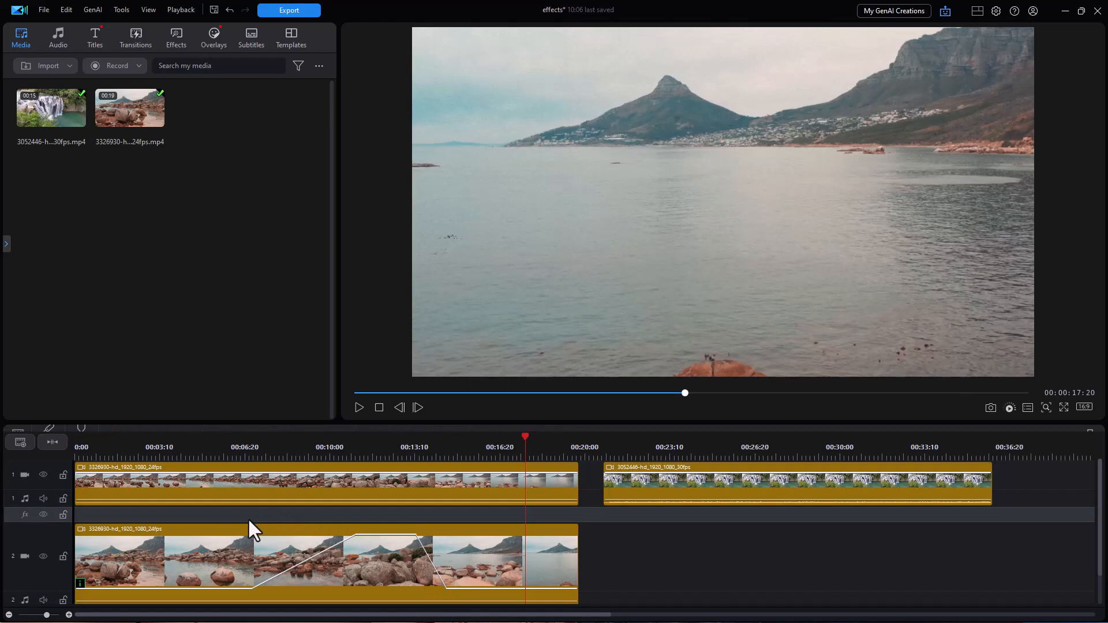
pyautogui.click(251, 452)
pyautogui.press('space')
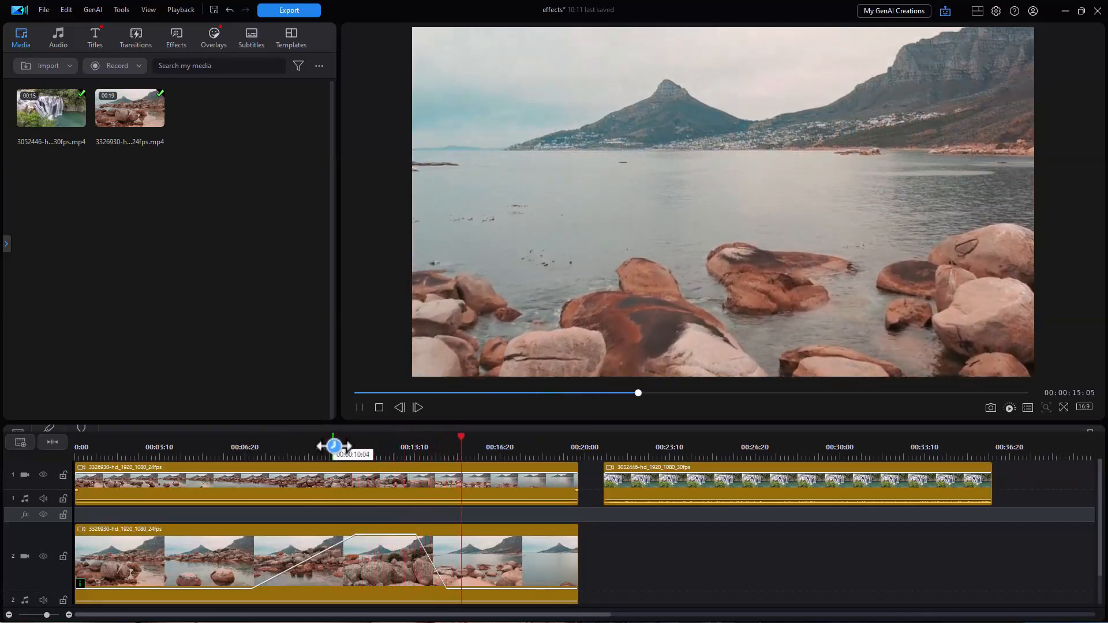
pyautogui.press('space')
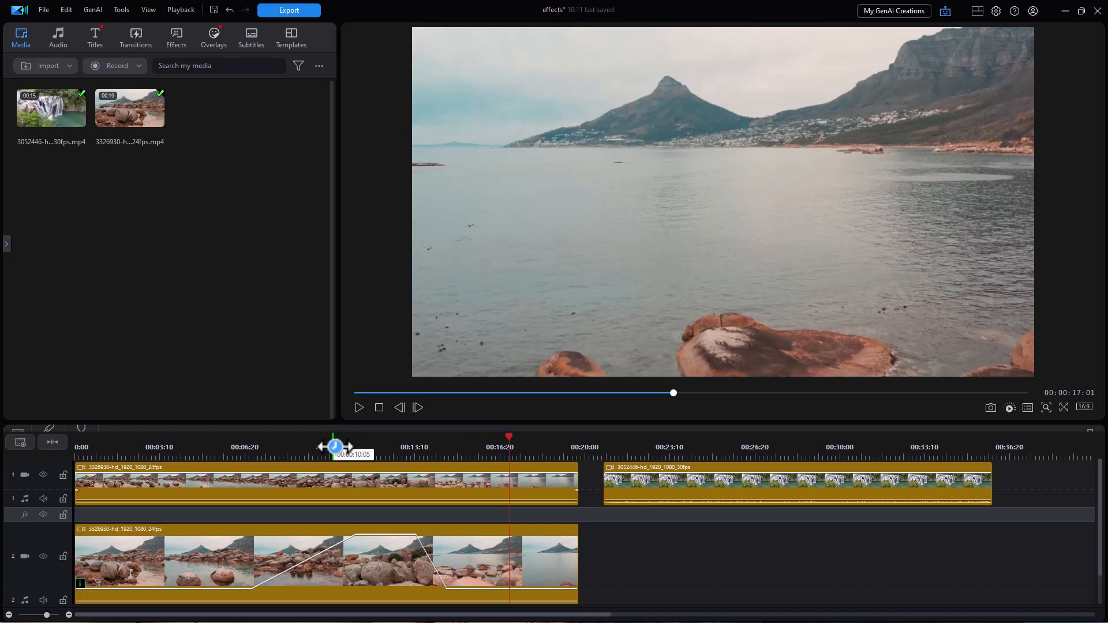